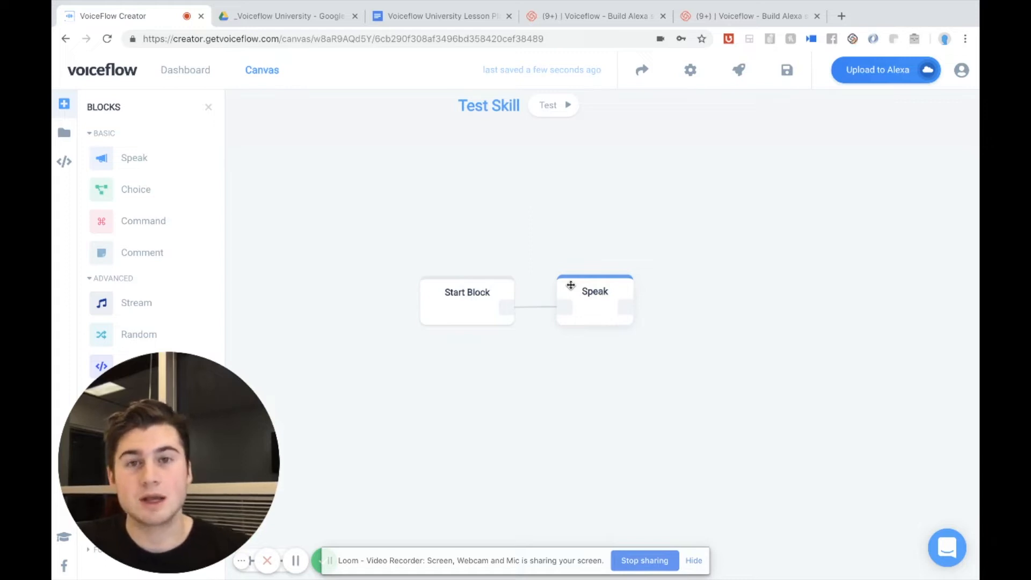
Delete the existing Speak block that follows the Start Block
left_click_drag(573, 198, 565, 189)
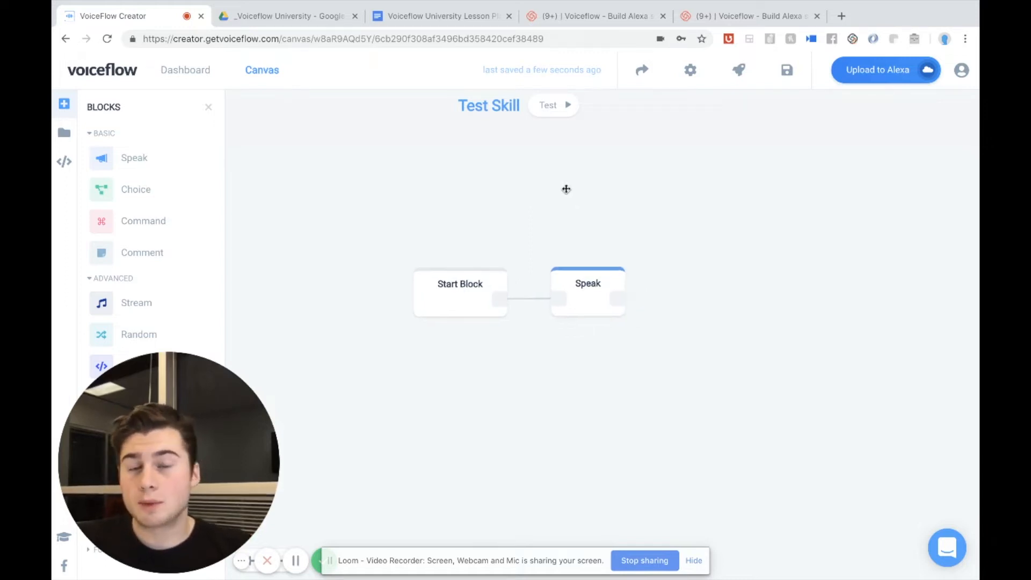
left_click_drag(555, 185, 527, 159)
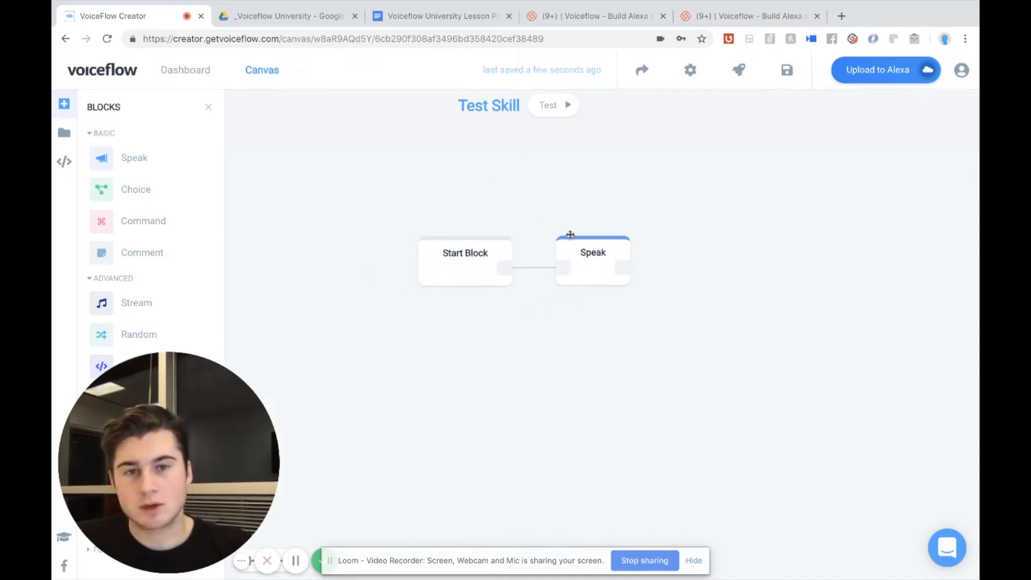
left_click(594, 246)
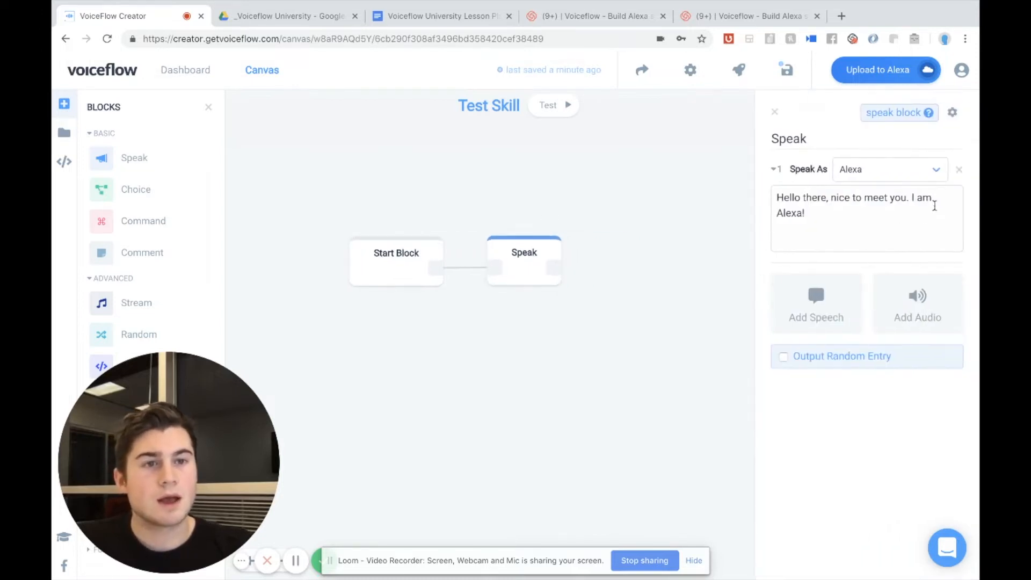
left_click(952, 114)
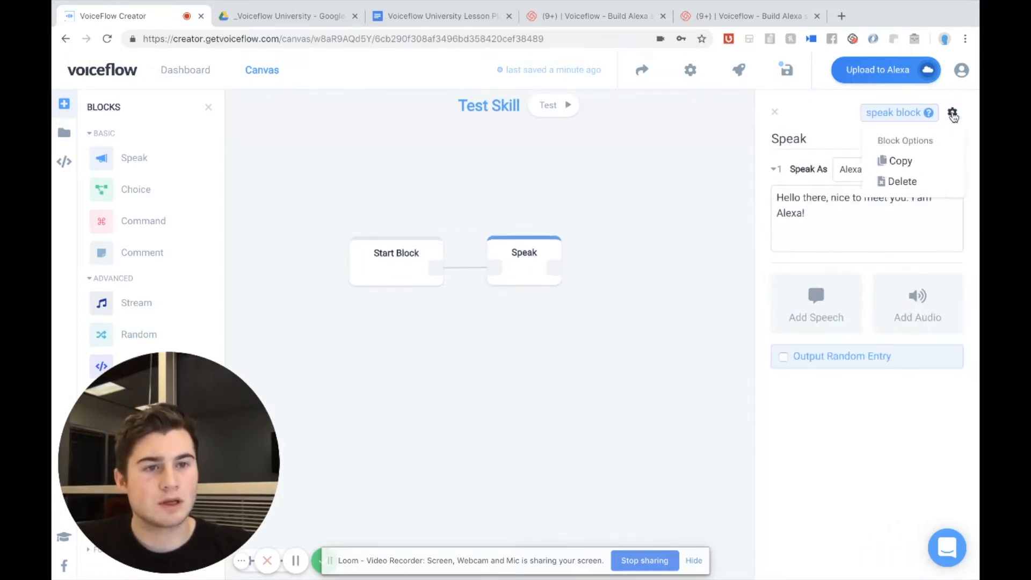
left_click(899, 182)
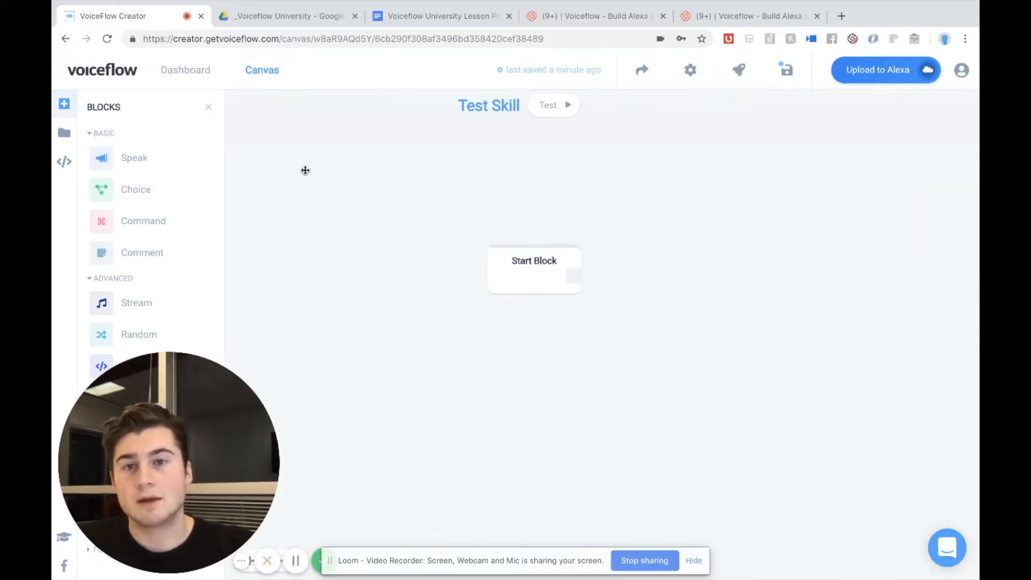
Add a new Speak block to the canvas beside the Start Block
left_click_drag(294, 214, 270, 214)
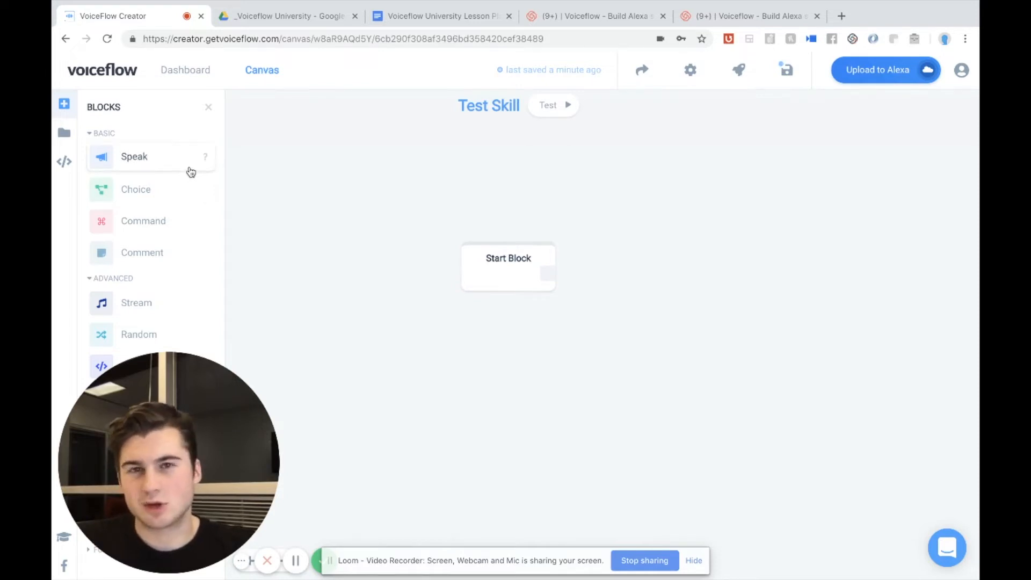
left_click_drag(134, 156, 649, 262)
left_click_drag(656, 223, 472, 218)
left_click_drag(469, 267, 449, 267)
left_click_drag(424, 216, 488, 239)
Enter "Hi there. Do you want to hear a cat fact, or a dog joke?" as the new Speak block's Alexa speech
left_click(826, 198)
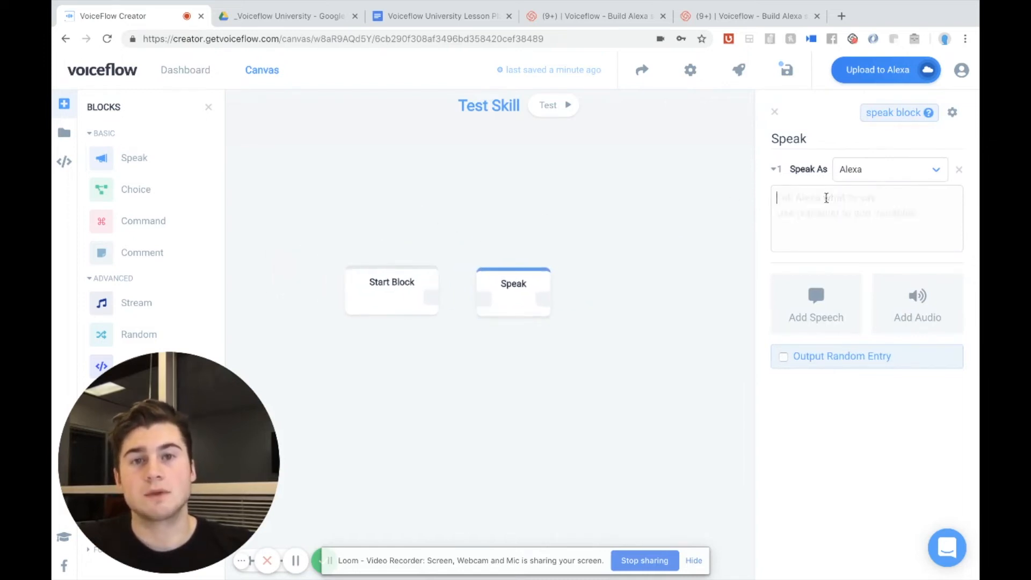
type("Hi the")
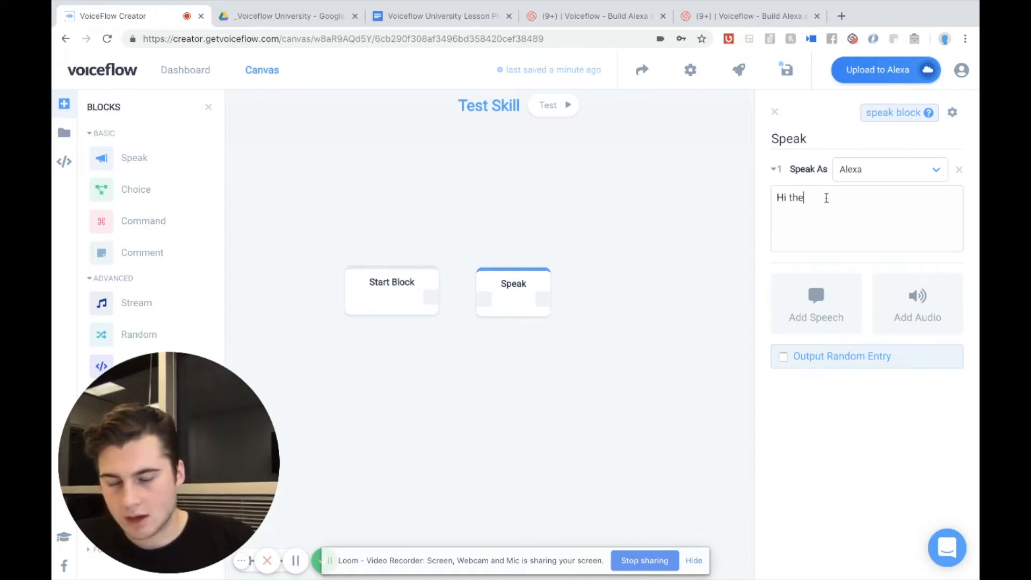
type("re. Do y")
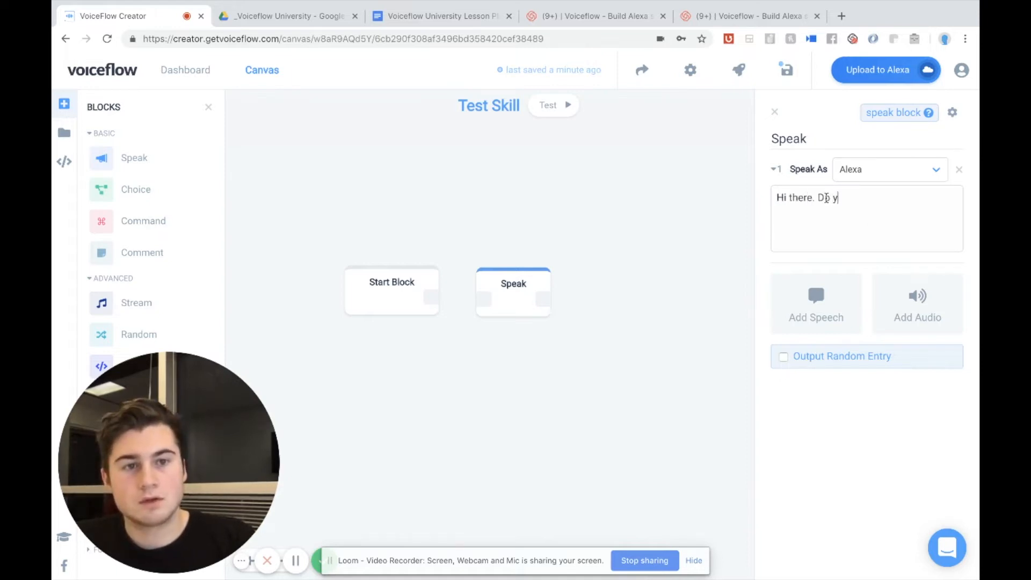
type("ou want to hear a ")
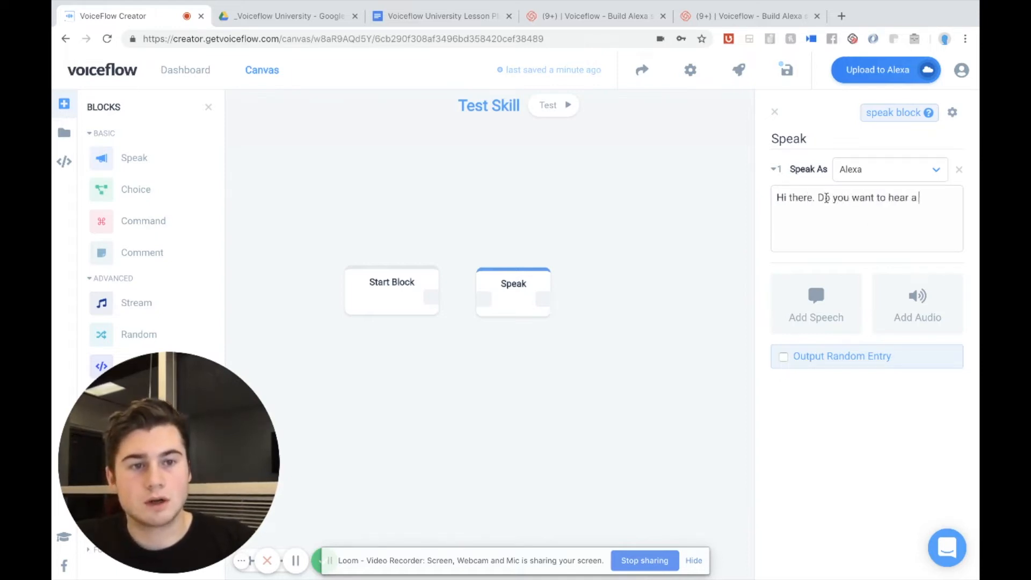
type("cat fa")
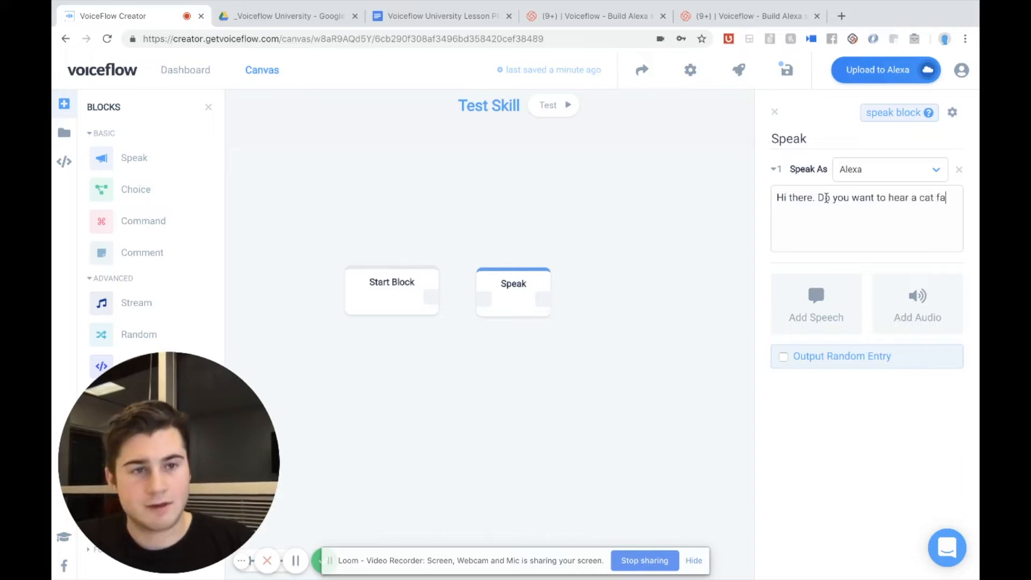
type("ct, or a ")
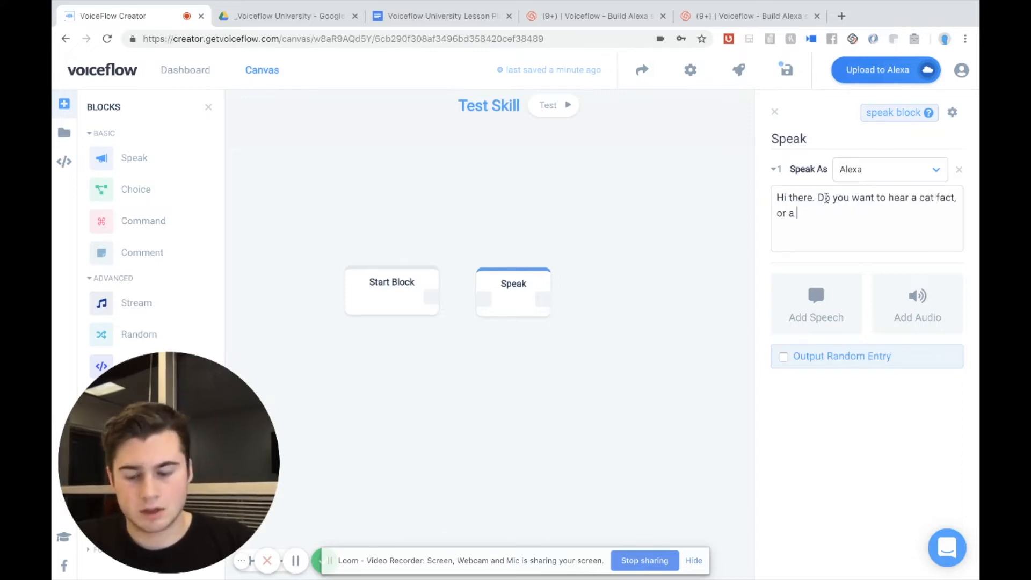
type("dog joke?")
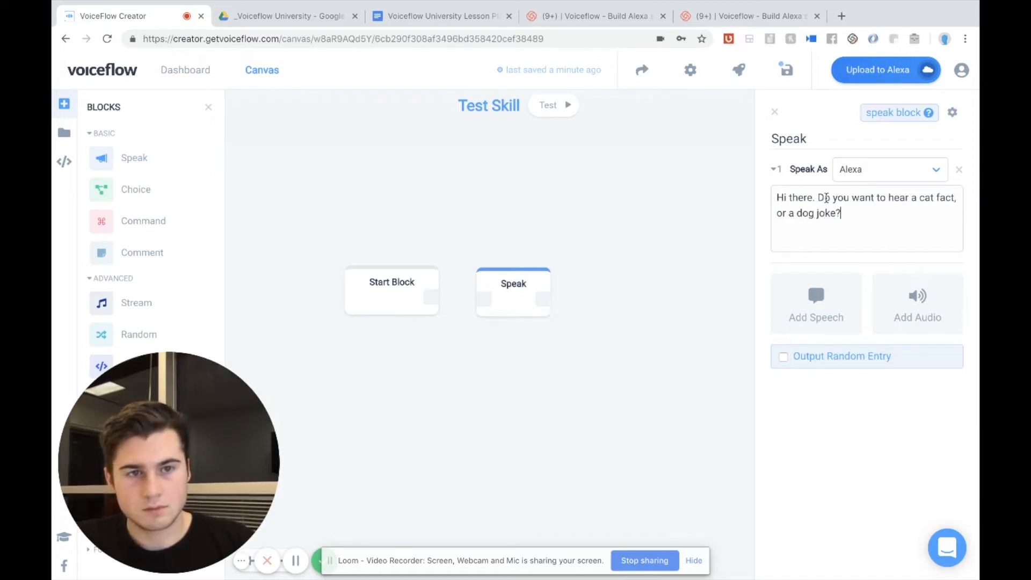
Connect the Start Block to the Speak block and place a Choice block after the Speak block
left_click_drag(522, 224, 521, 218)
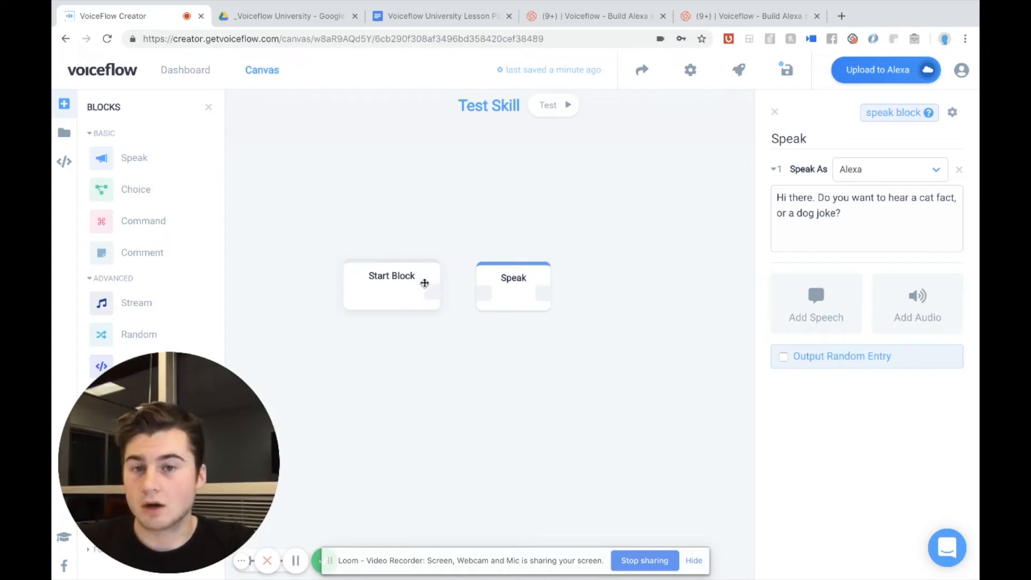
left_click_drag(433, 292, 482, 298)
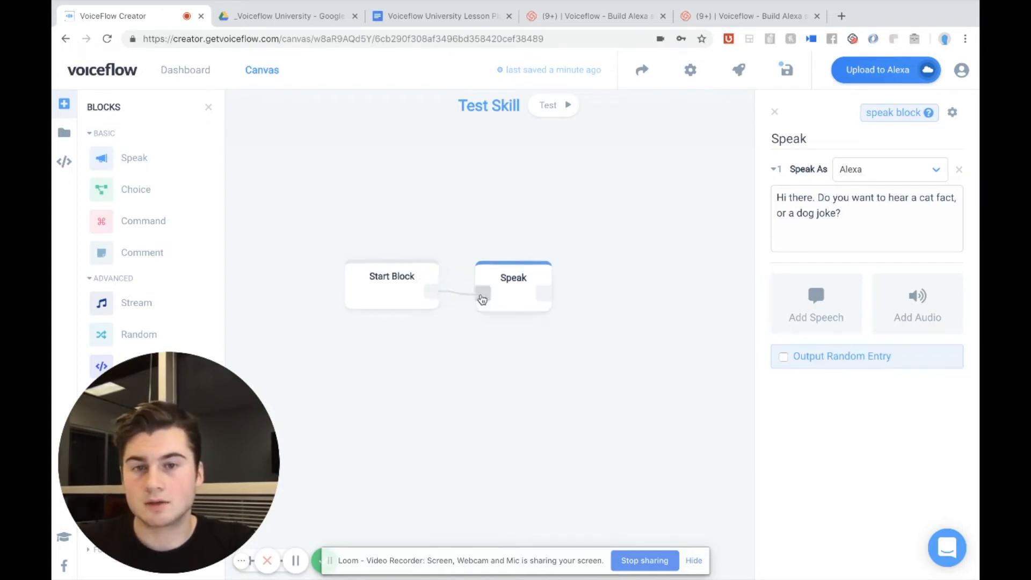
left_click_drag(567, 221, 501, 216)
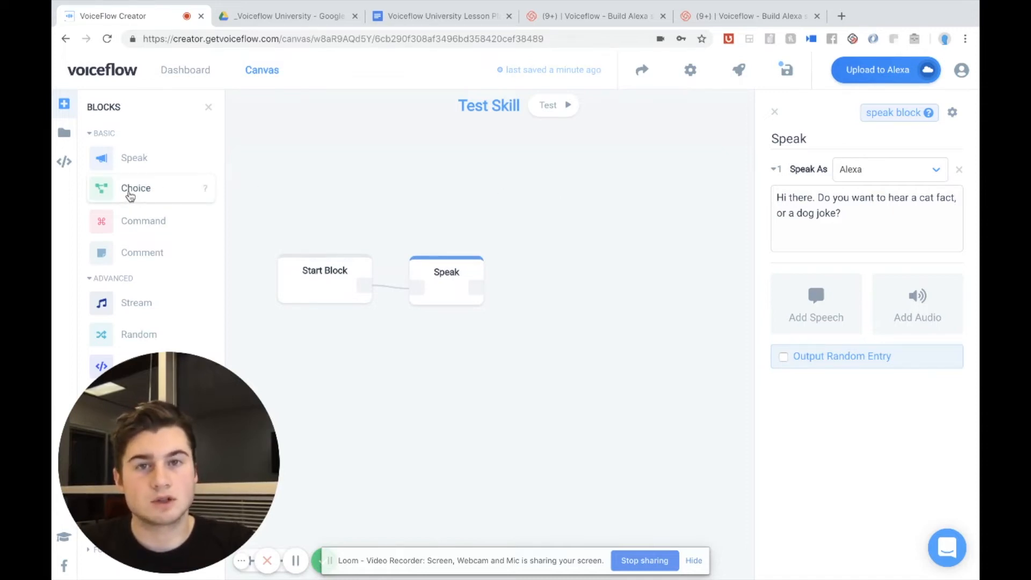
left_click_drag(114, 195, 462, 223)
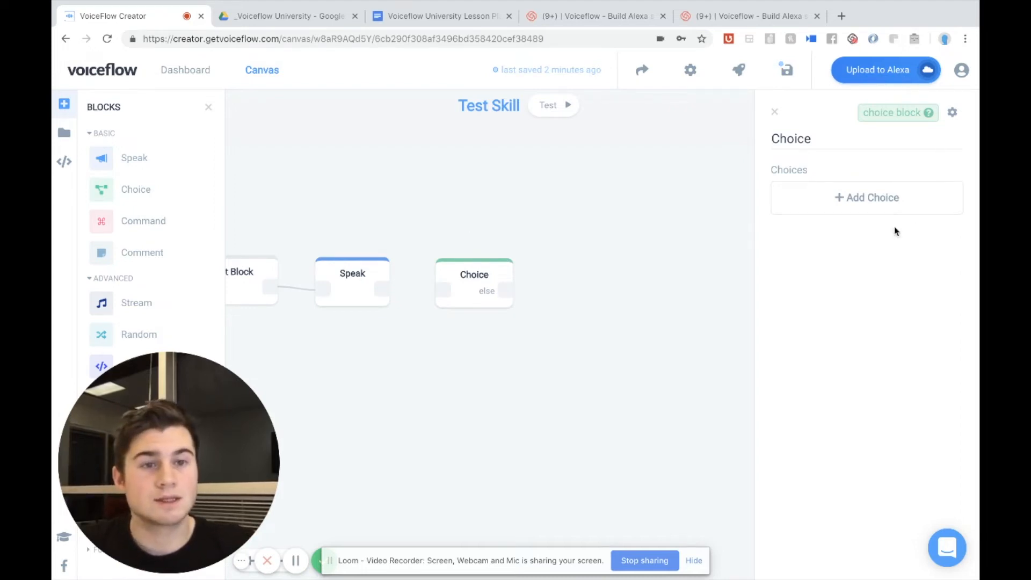
Add two choices to the Choice block with the user replies "cat facts" and "dog joke"
left_click(873, 206)
left_click(859, 276)
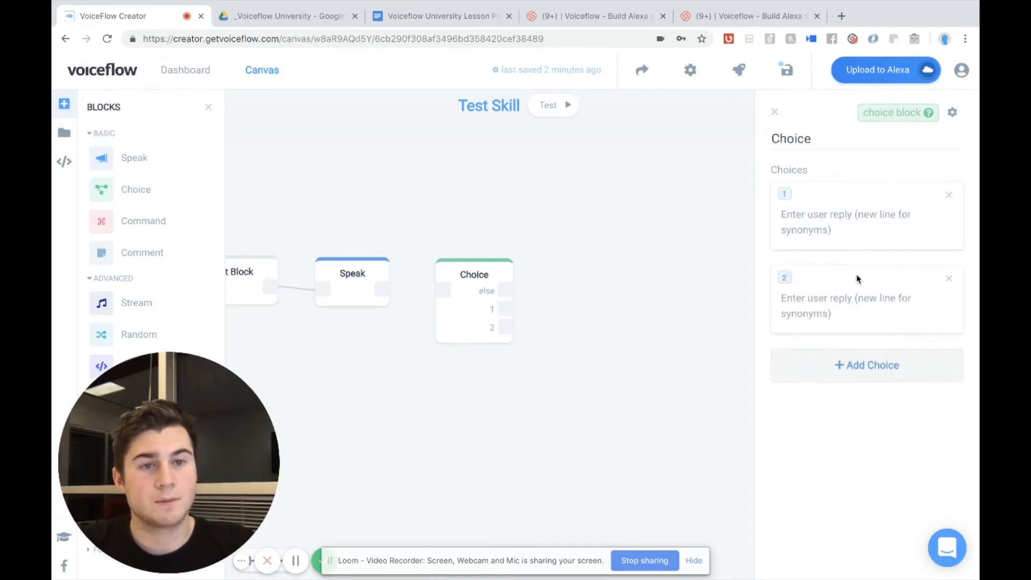
left_click(824, 221)
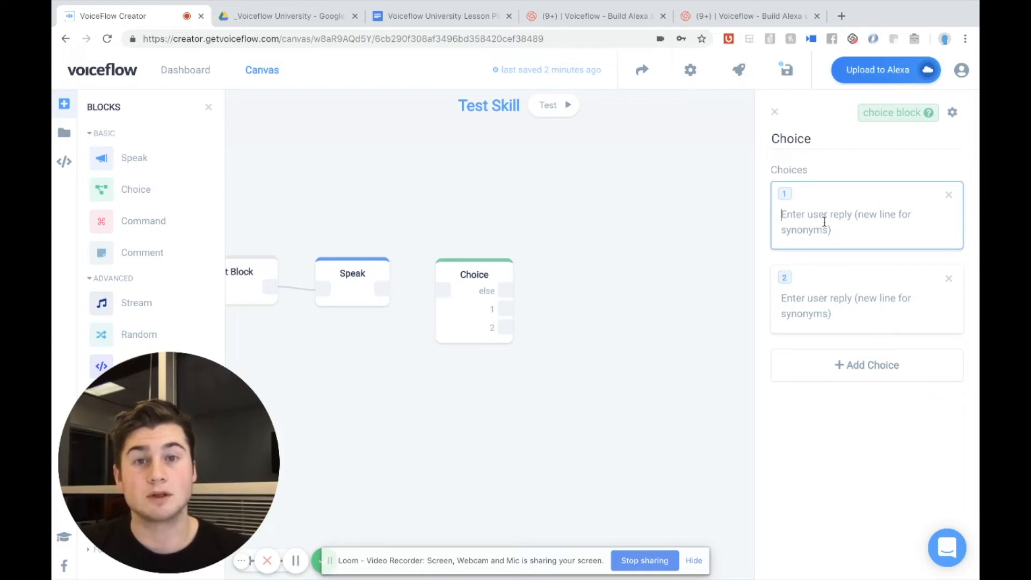
type("cat facts")
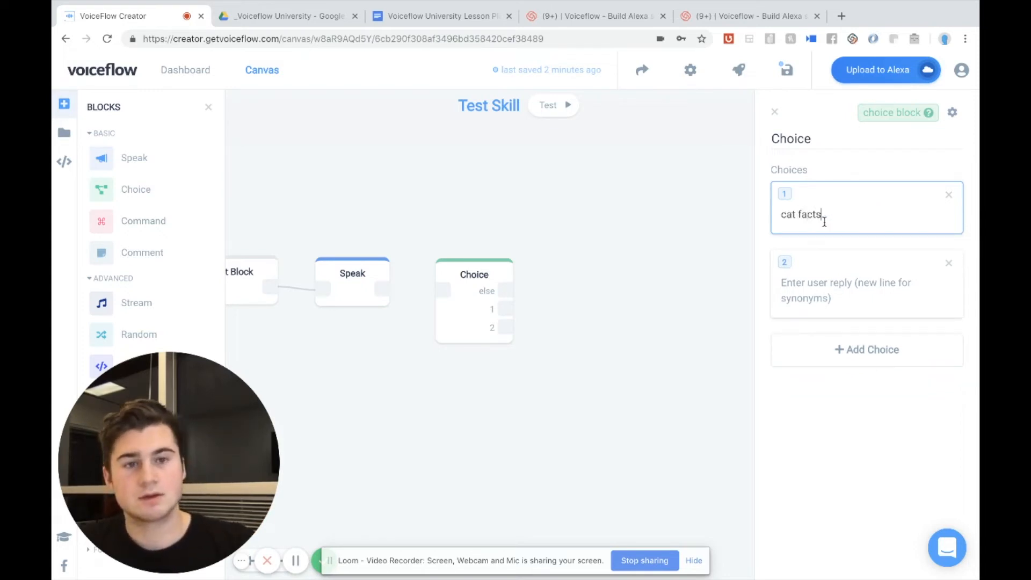
left_click(809, 289)
type("dog joke")
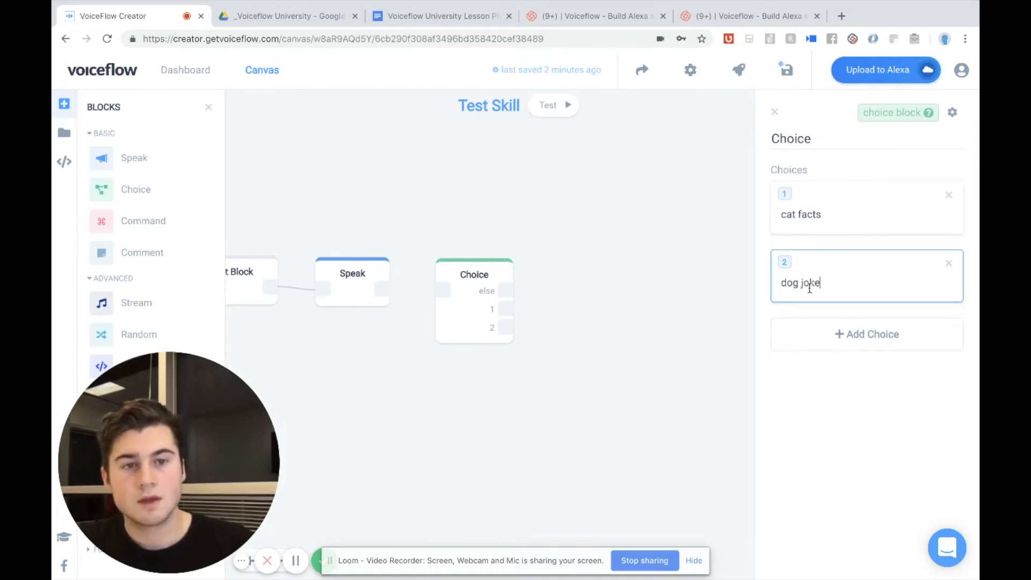
Review the Speak block's question against the Choice block's replies and its numbered output paths
left_click_drag(559, 269, 602, 267)
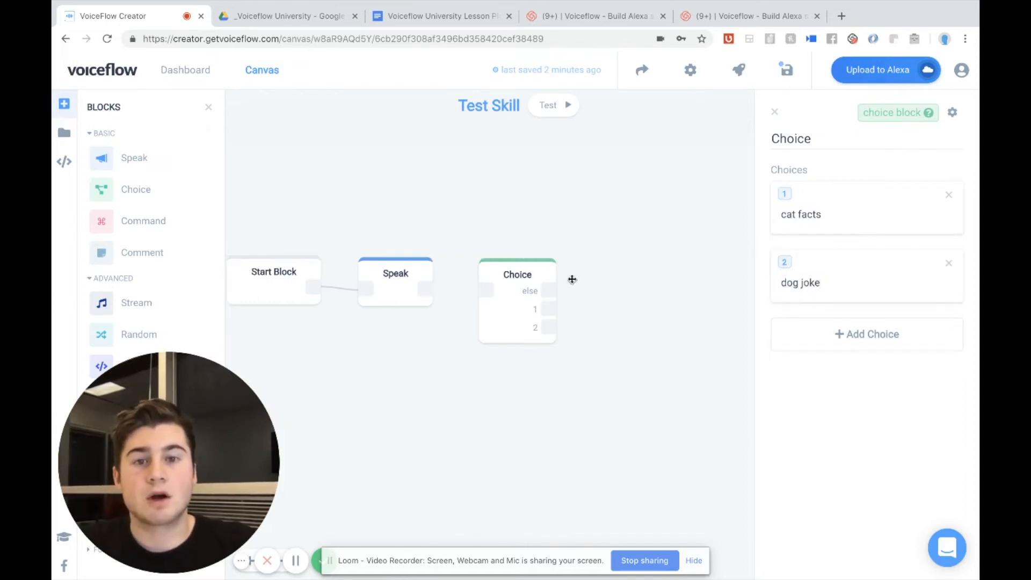
left_click_drag(587, 250, 544, 242)
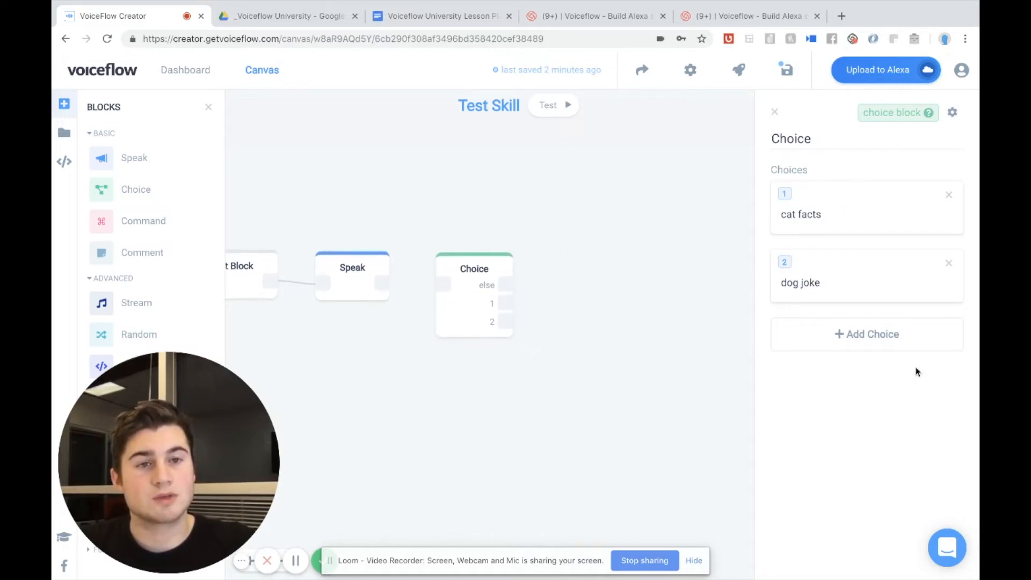
left_click(354, 269)
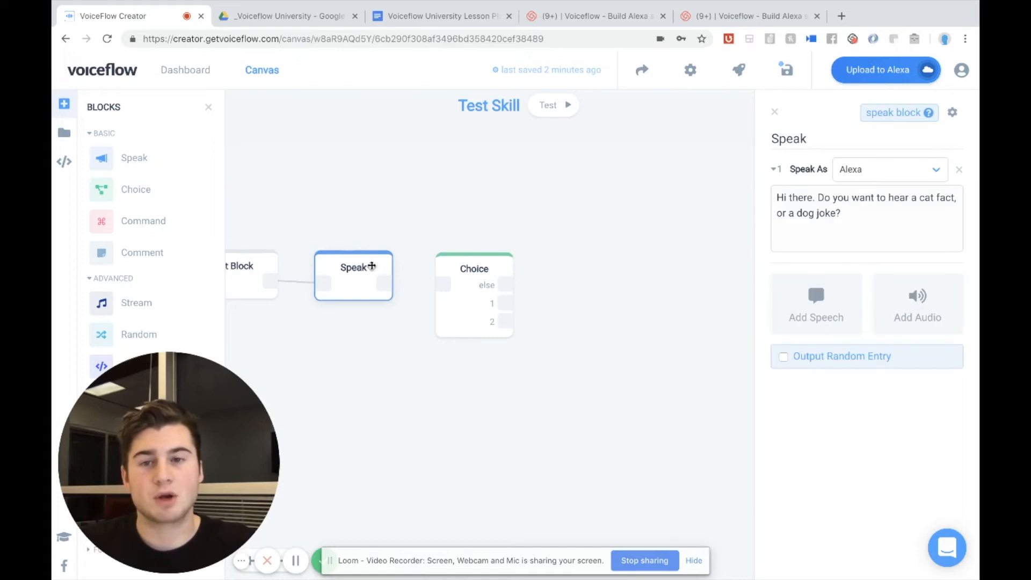
left_click(472, 266)
left_click(386, 267)
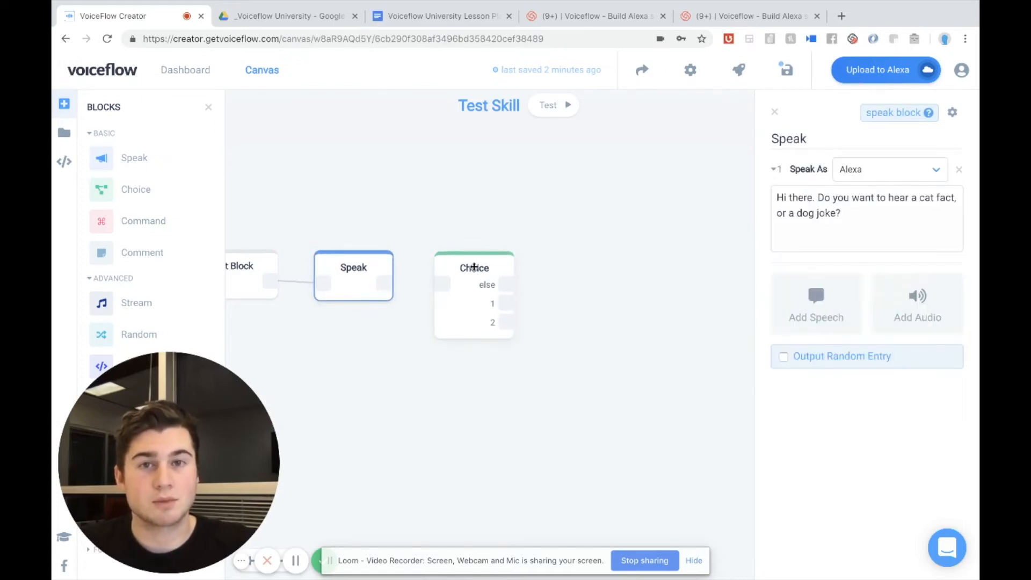
left_click(472, 269)
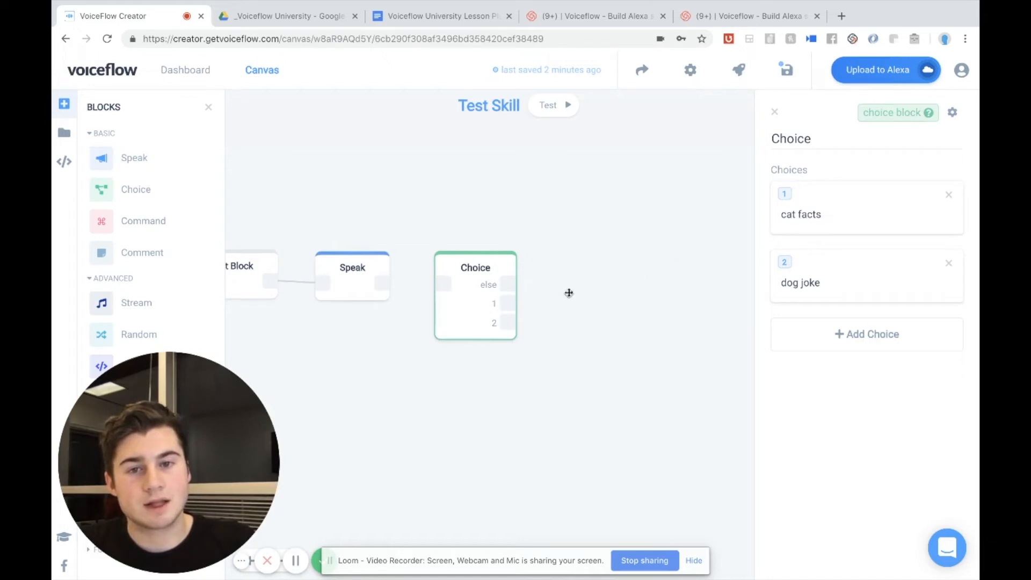
left_click_drag(506, 303, 658, 224)
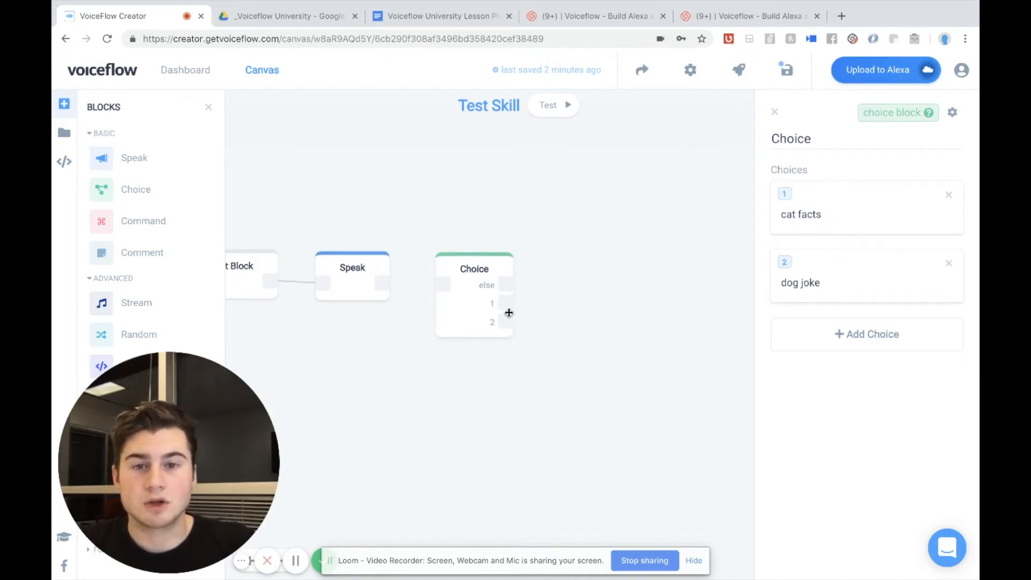
left_click_drag(507, 321, 649, 370)
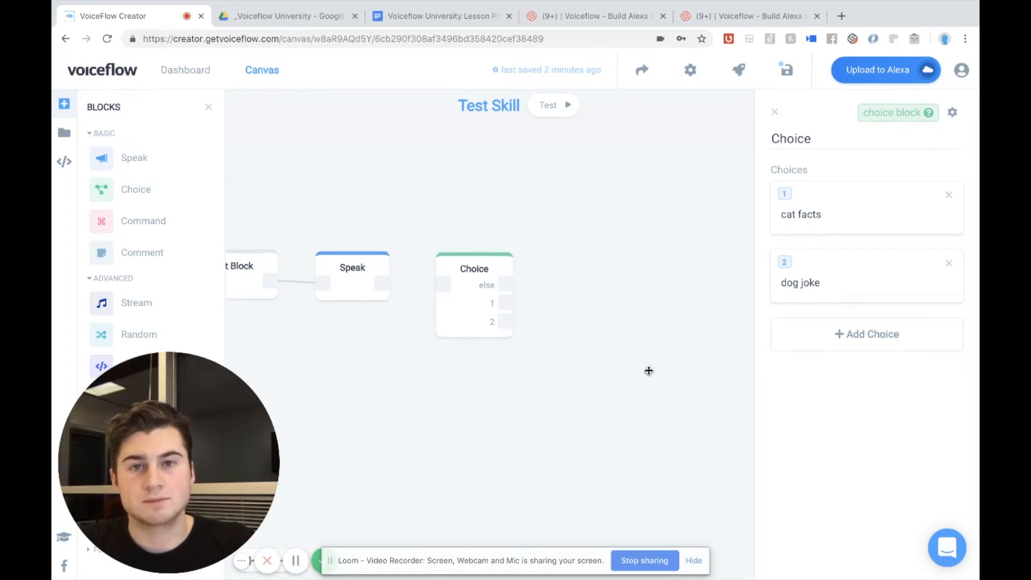
Connect the Speak block's output to the Choice block's input
left_click_drag(384, 283, 441, 283)
left_click_drag(525, 218, 512, 218)
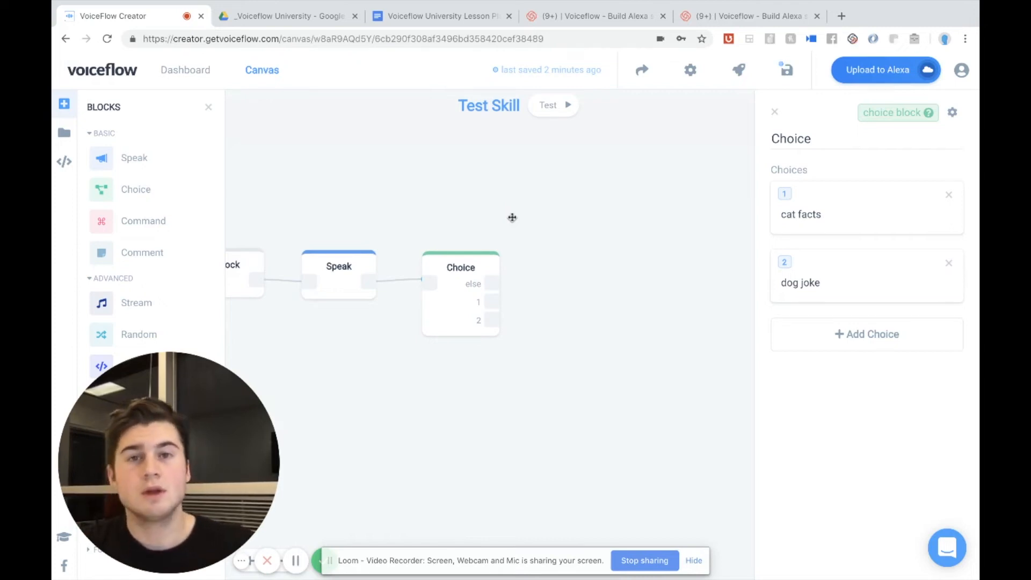
Add "tell me the cat one" and "cat" as synonyms on new lines under the "cat facts" choice
left_click(827, 212)
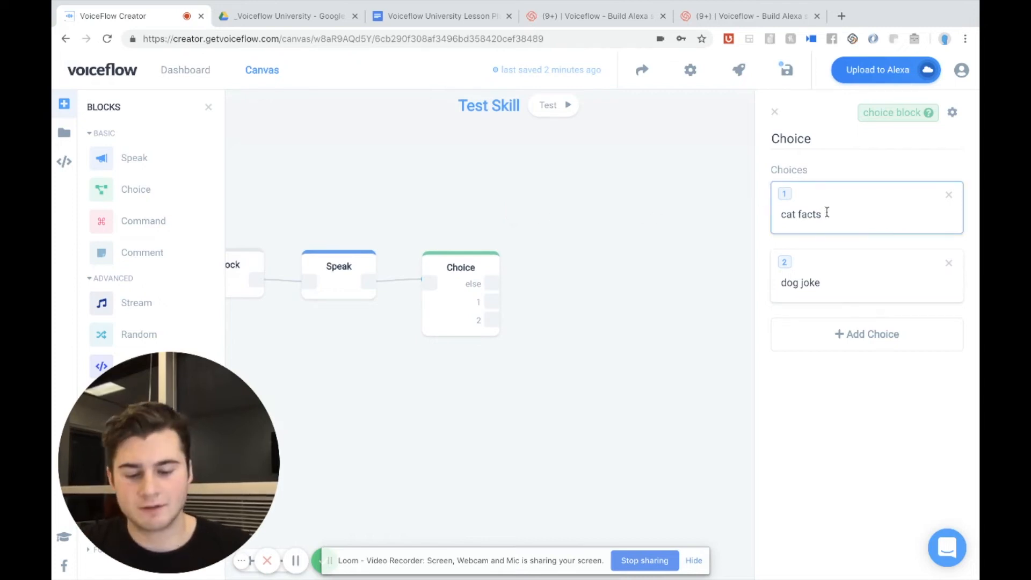
key("Return")
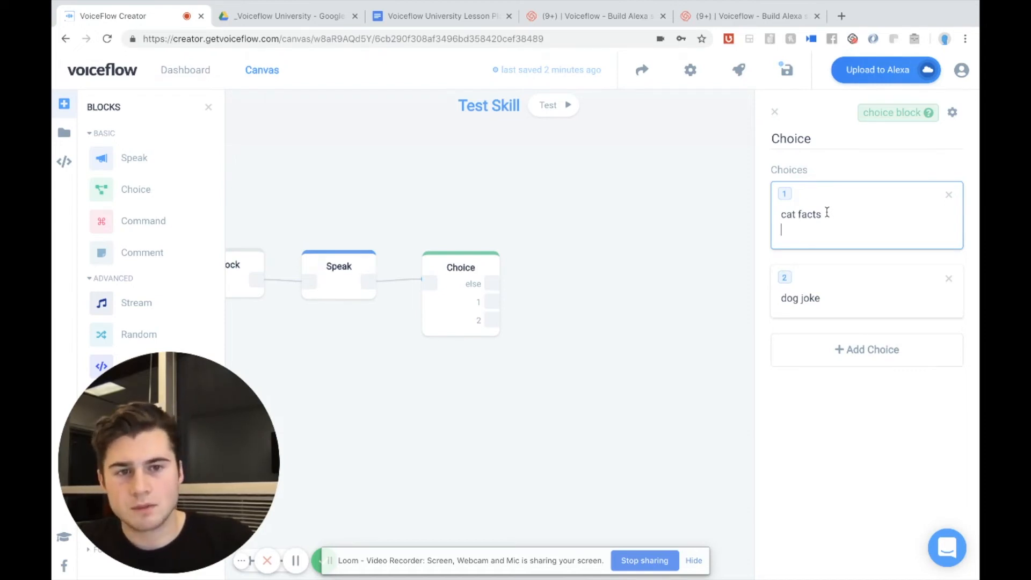
type("me the cat one")
key("Return")
type("cat")
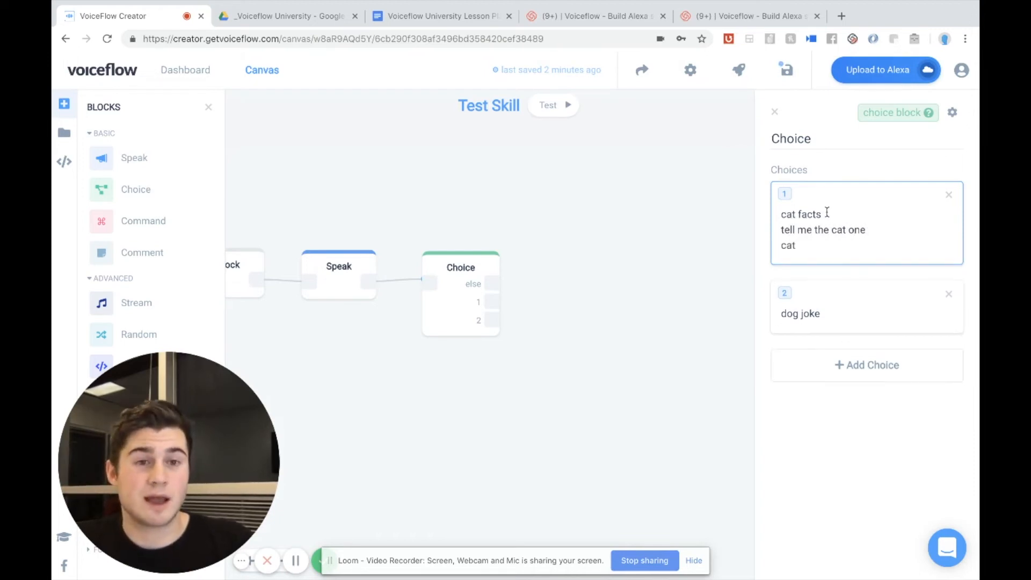
Add "the dog one" and "dog" as synonyms on new lines under the "dog joke" choice
left_click(834, 317)
key("Return")
type("t")
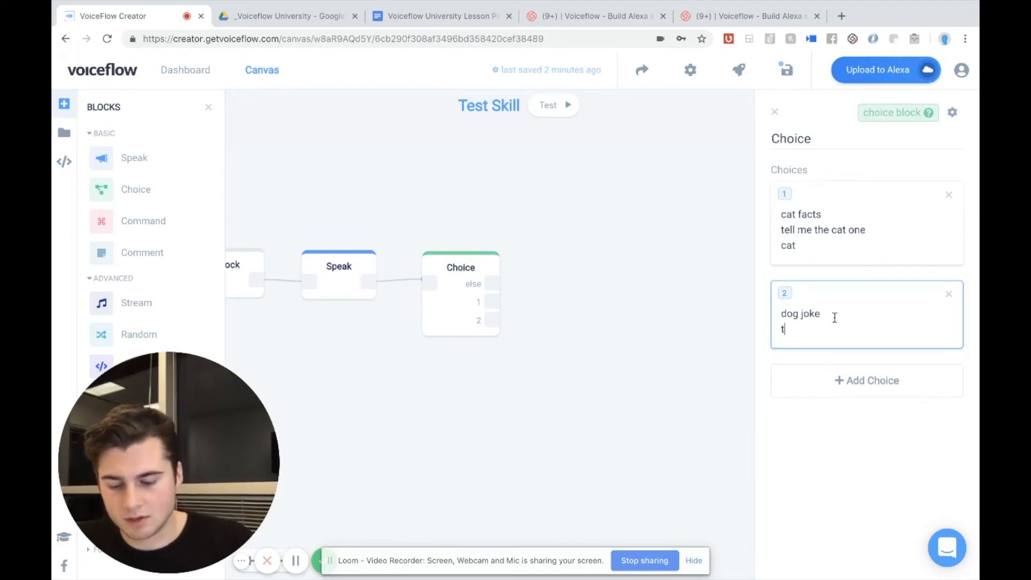
type("he dog one")
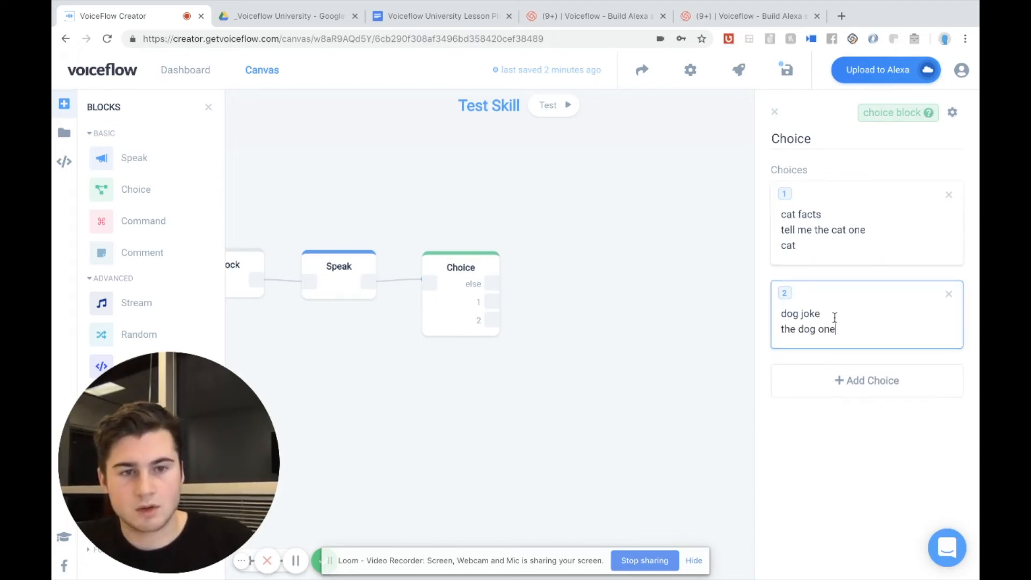
key("Return")
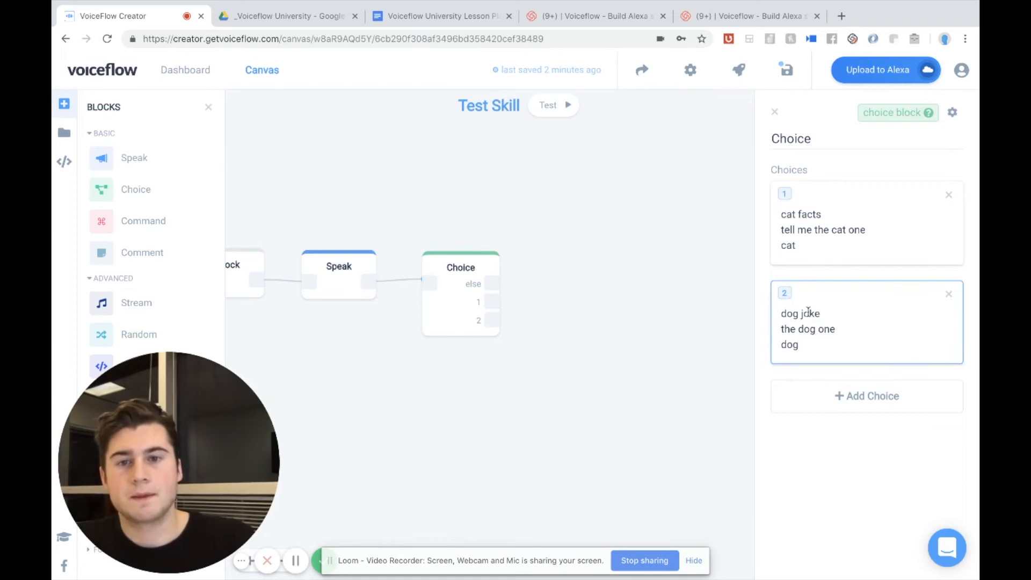
Add two Speak blocks to the canvas beyond the Choice block, stacked one above the other
left_click_drag(527, 230, 449, 229)
left_click_drag(163, 156, 548, 241)
left_click_drag(140, 161, 537, 367)
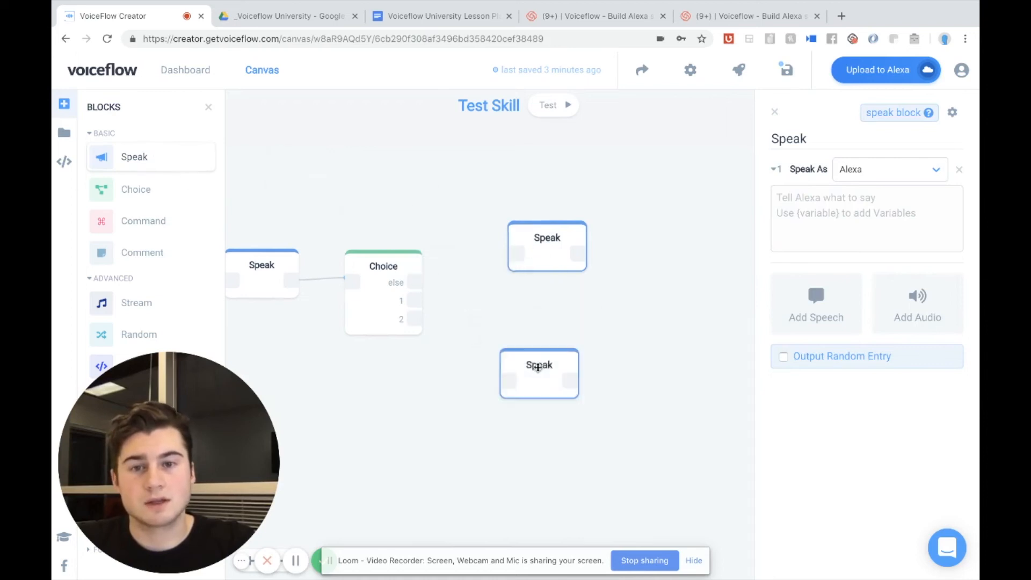
left_click_drag(536, 260, 508, 253)
left_click(538, 368)
left_click_drag(537, 367, 516, 332)
Rename the upper new Speak block as "Cat fact"
left_click(520, 232)
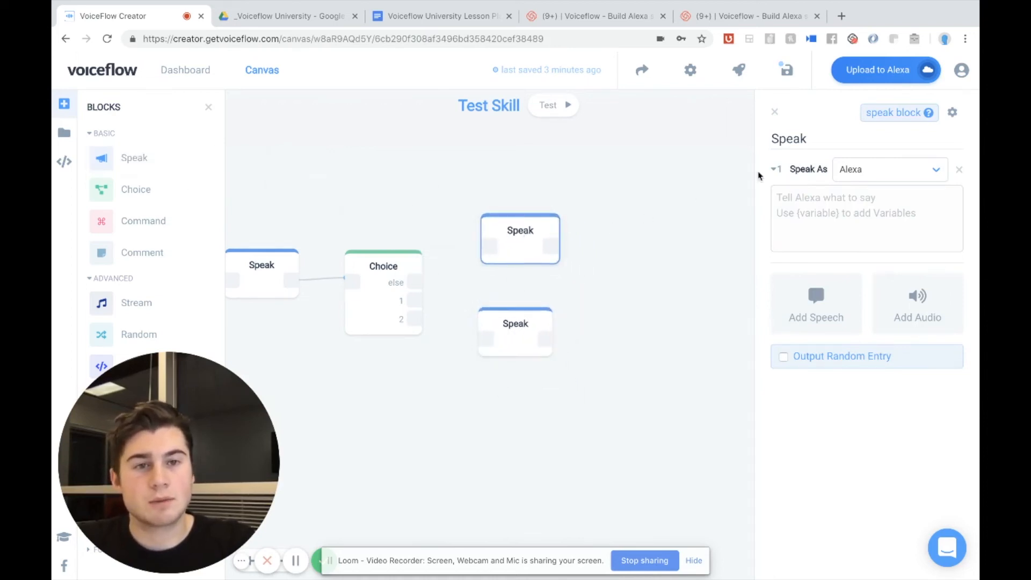
left_click(837, 137)
key("BackSpace")
key("BackSpace")
key("BackSpace")
key("BackSpace")
key("BackSpace")
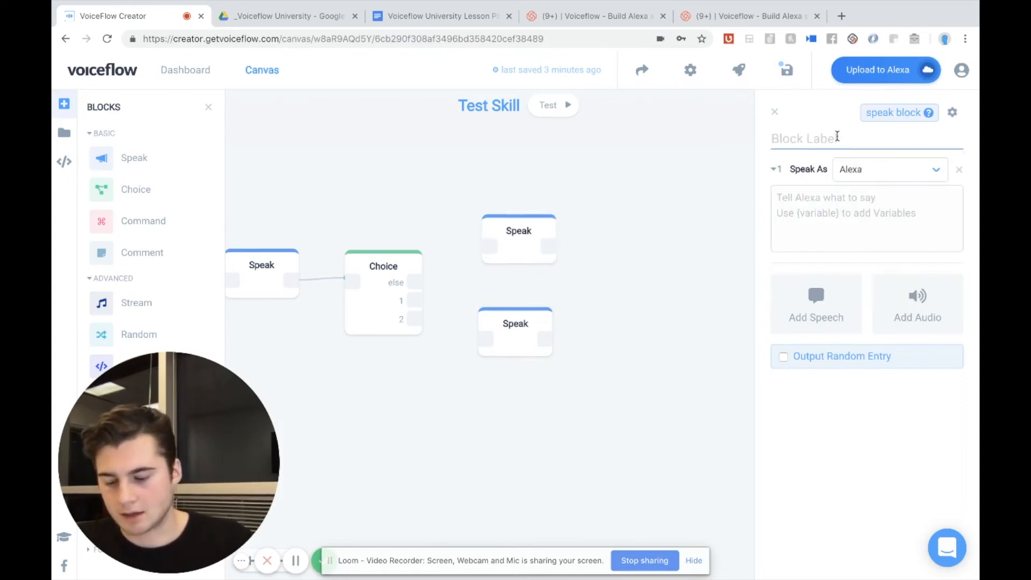
type("Cat fact")
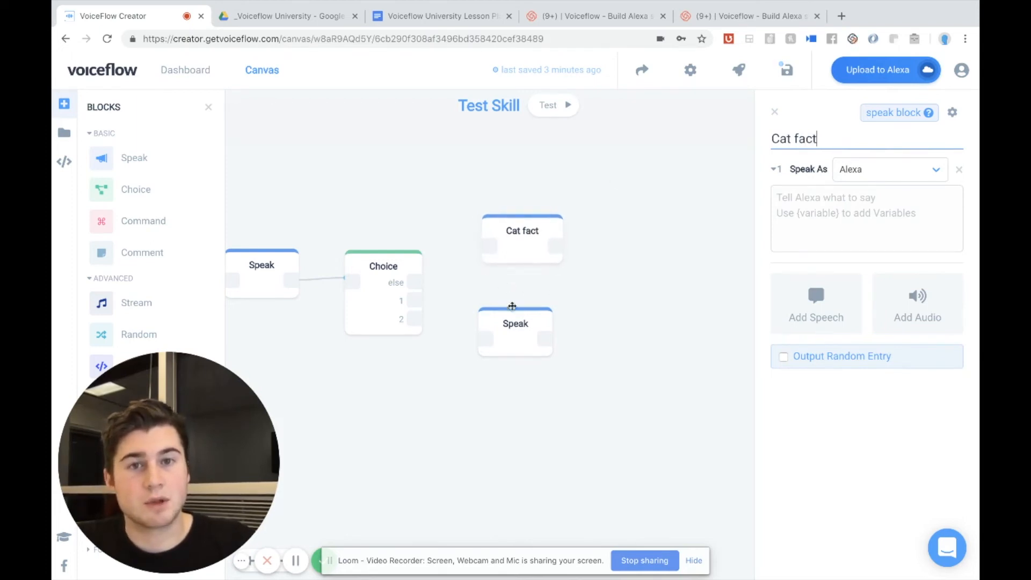
Rename the lower new Speak block as "Dog joke" and move it slightly farther below the Cat fact block
left_click_drag(515, 328, 519, 328)
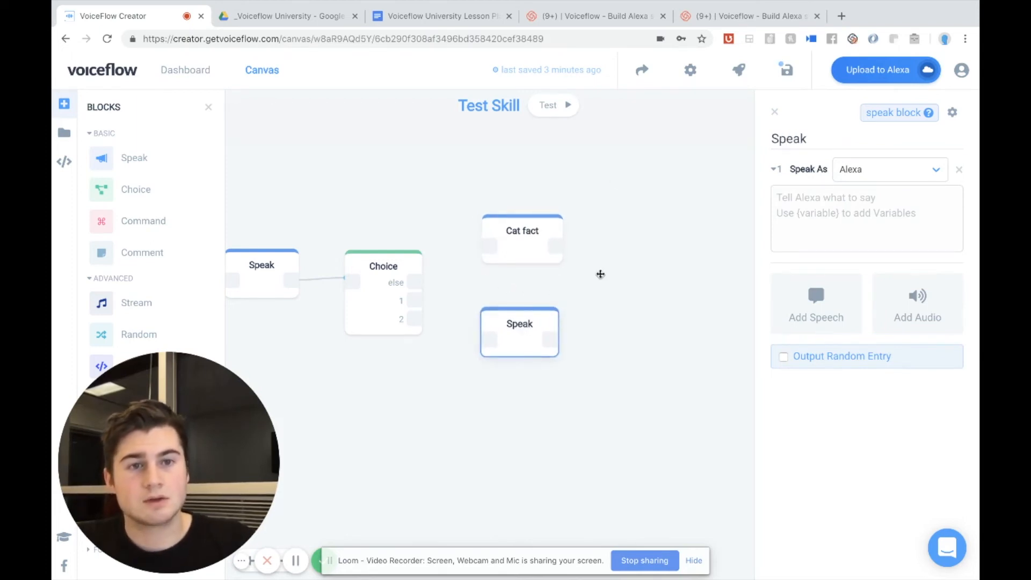
double_click(806, 139)
type("Dog joke")
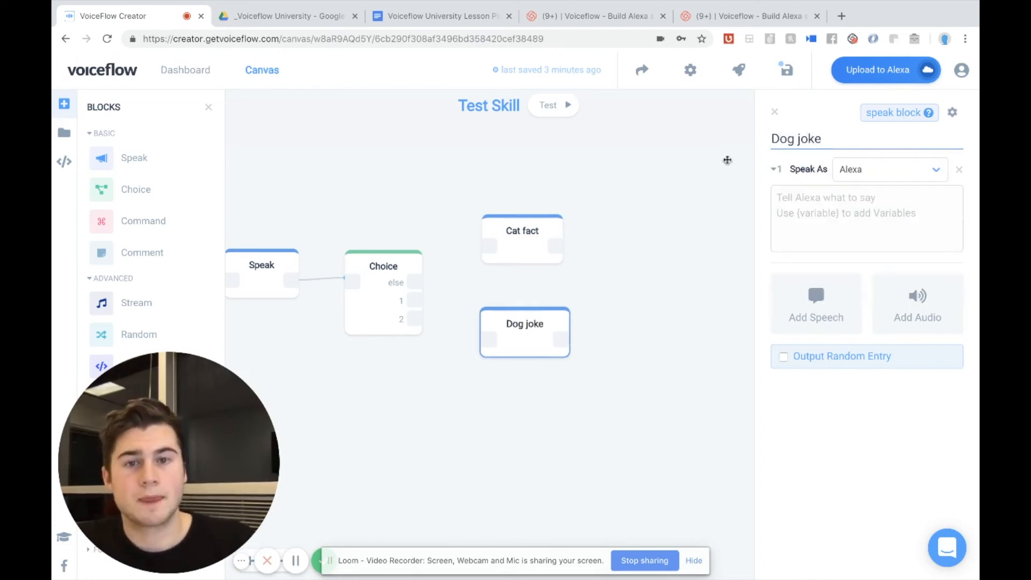
left_click_drag(525, 324, 525, 334)
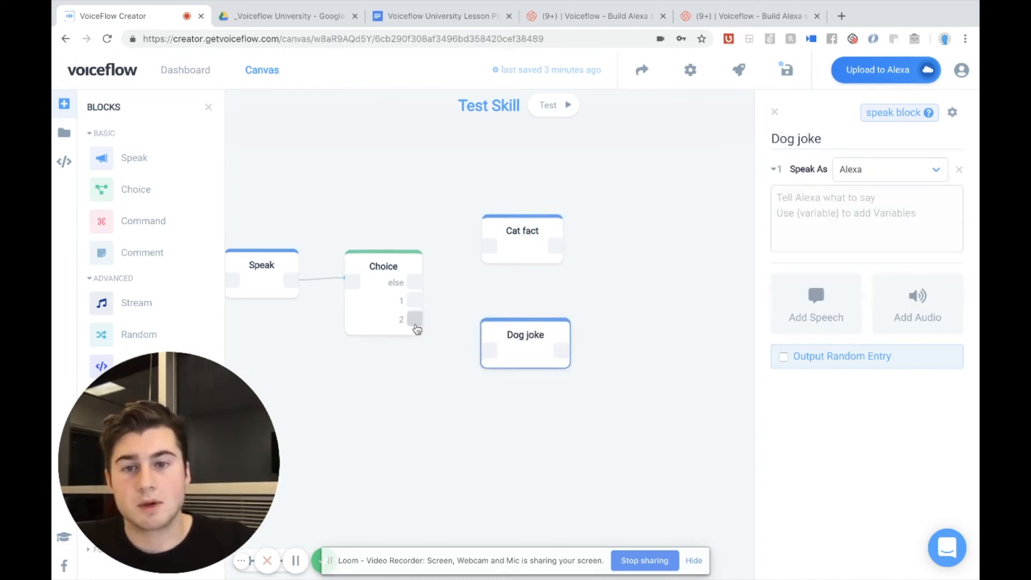
Connect the Choice block's output 2 to the Dog joke block and its output 1 to the Cat fact block
left_click_drag(417, 322, 433, 327)
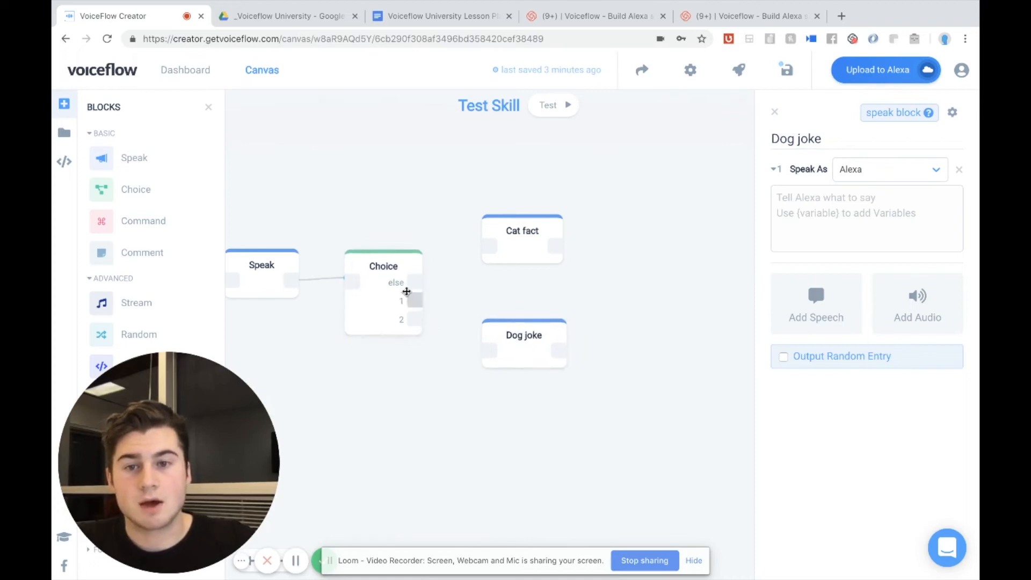
left_click(407, 291)
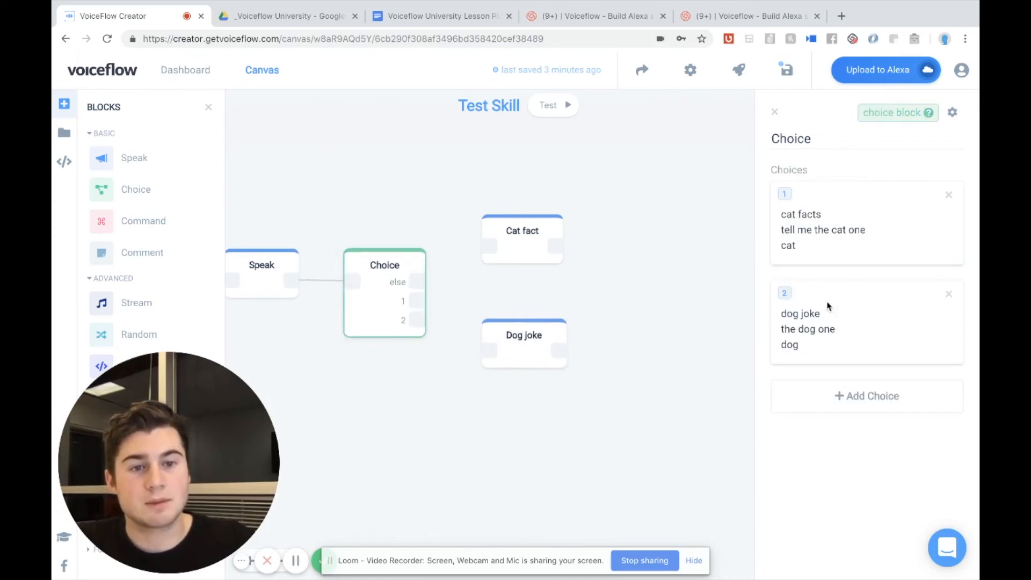
left_click_drag(418, 323, 489, 350)
left_click_drag(511, 250, 511, 272)
left_click(403, 269)
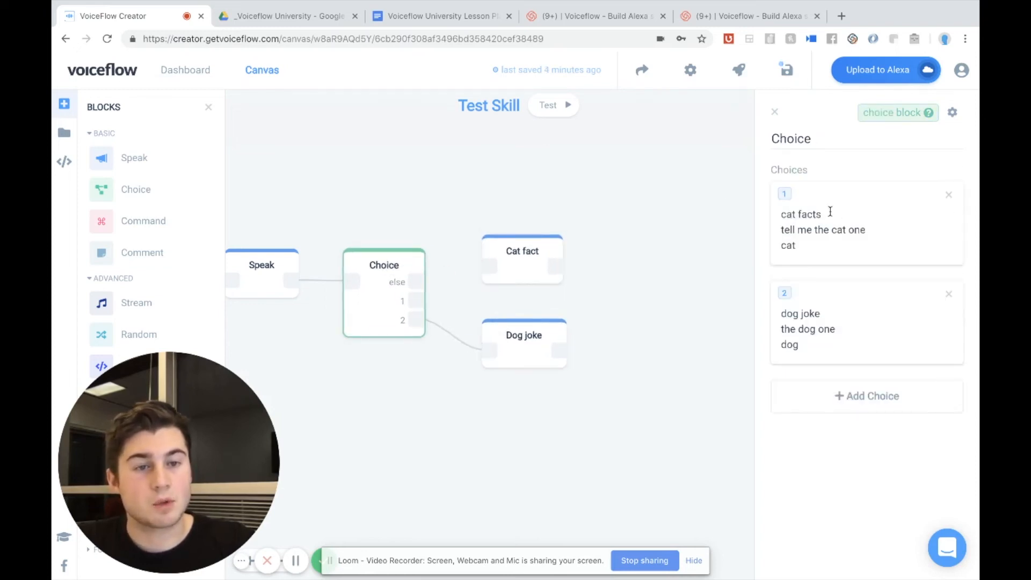
left_click_drag(417, 301, 478, 272)
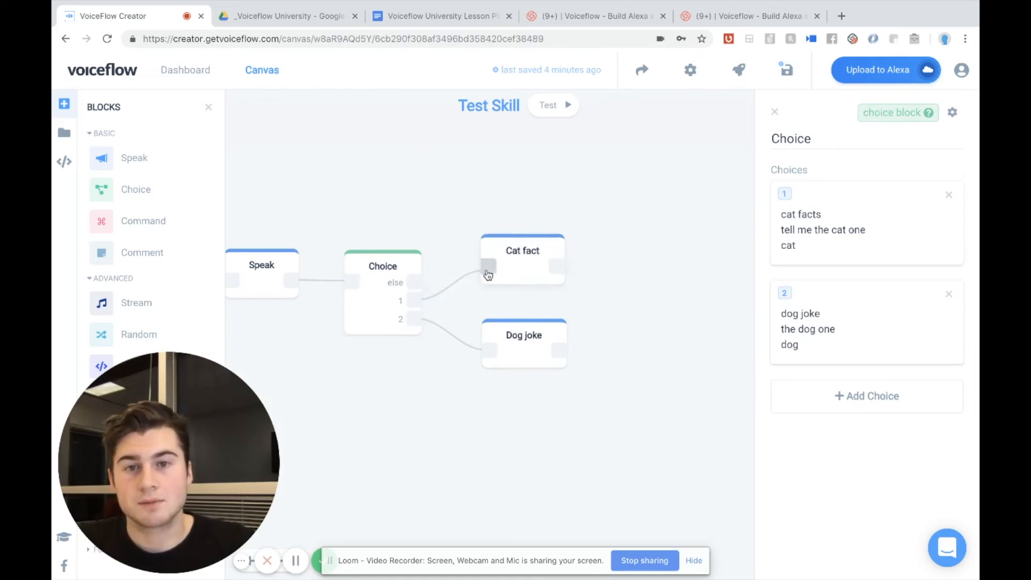
Enter "Cats are not dogs!" as the speech Alexa says in the Cat fact block
left_click(529, 242)
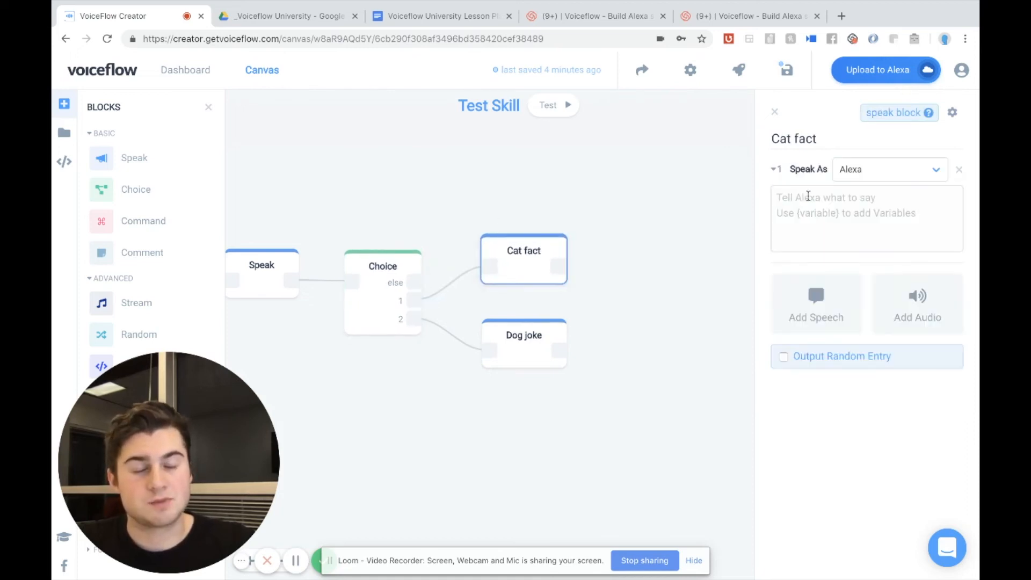
left_click(808, 199)
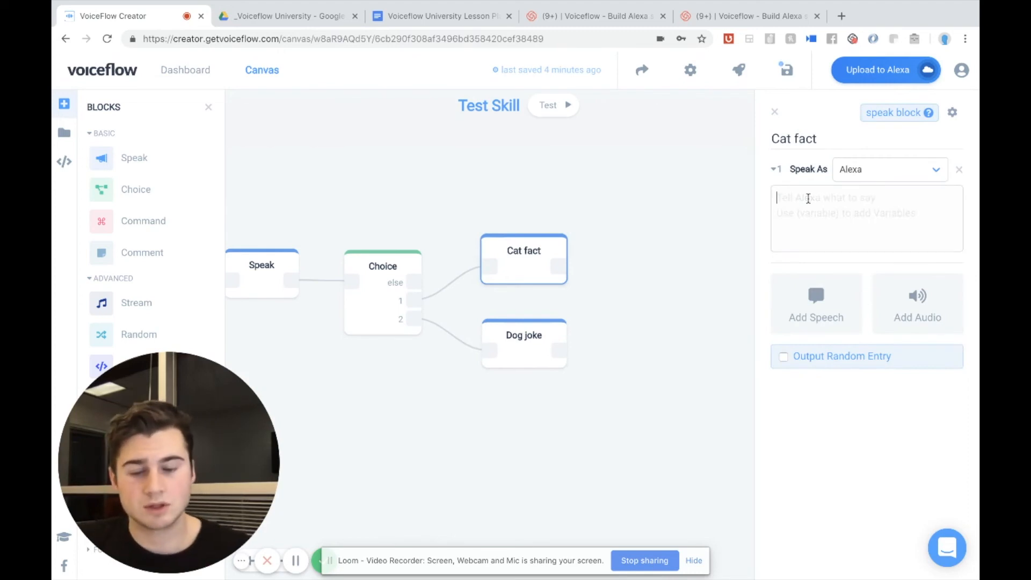
type("C")
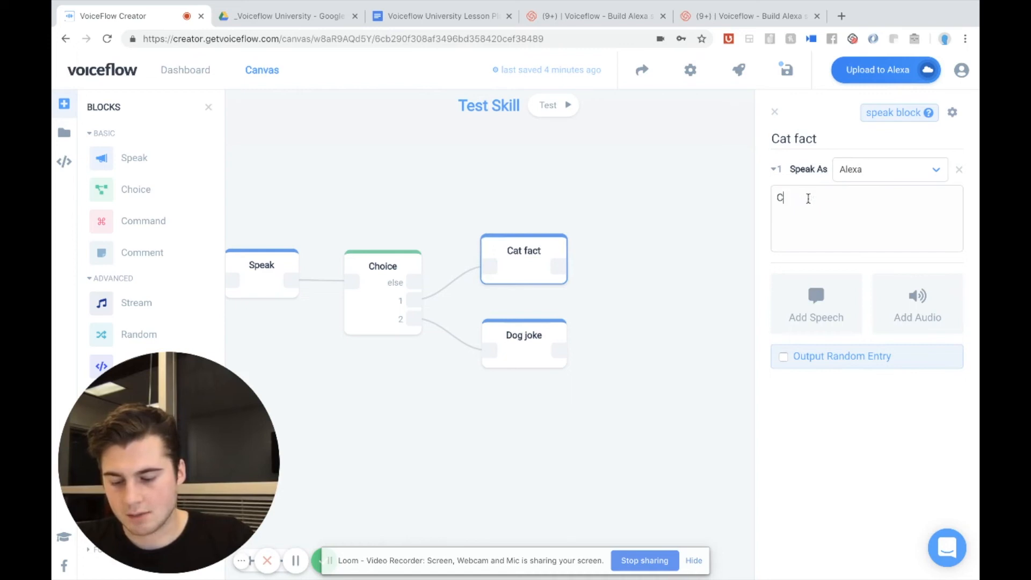
type("ats are not dogs!")
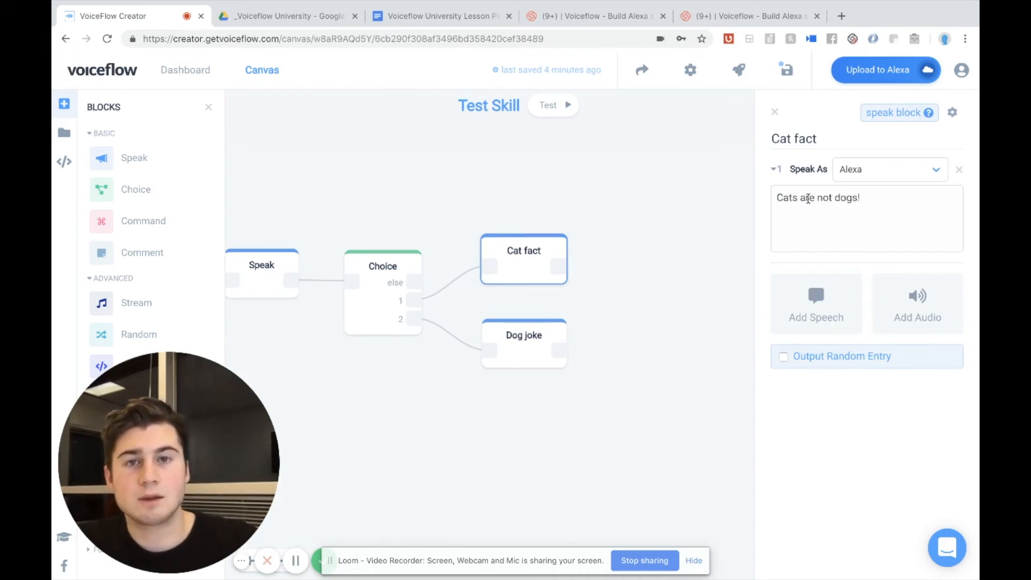
Enter "This is a good dog joke." as the speech Alexa says in the Dog joke block
left_click(522, 331)
left_click(814, 210)
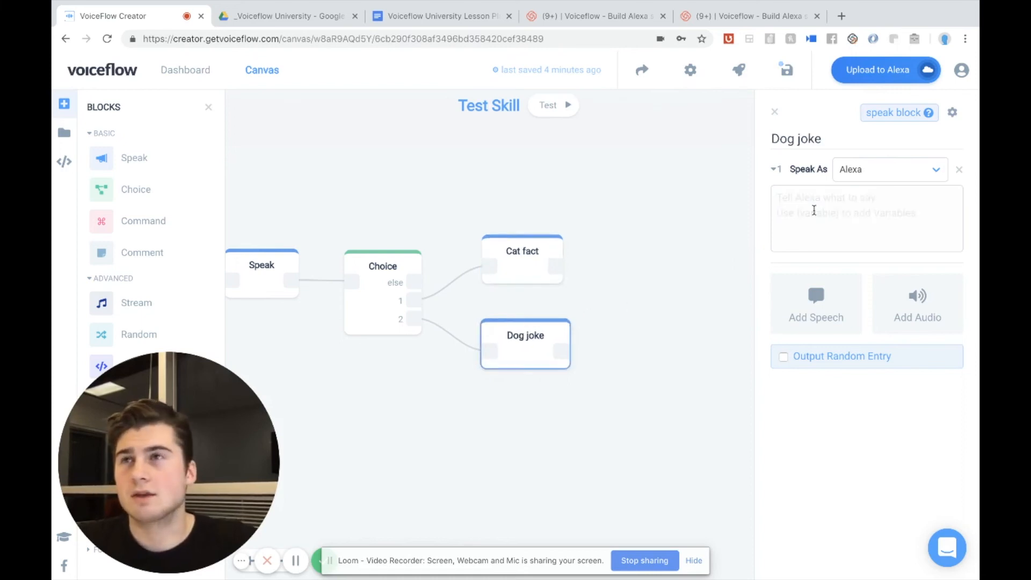
type("This ")
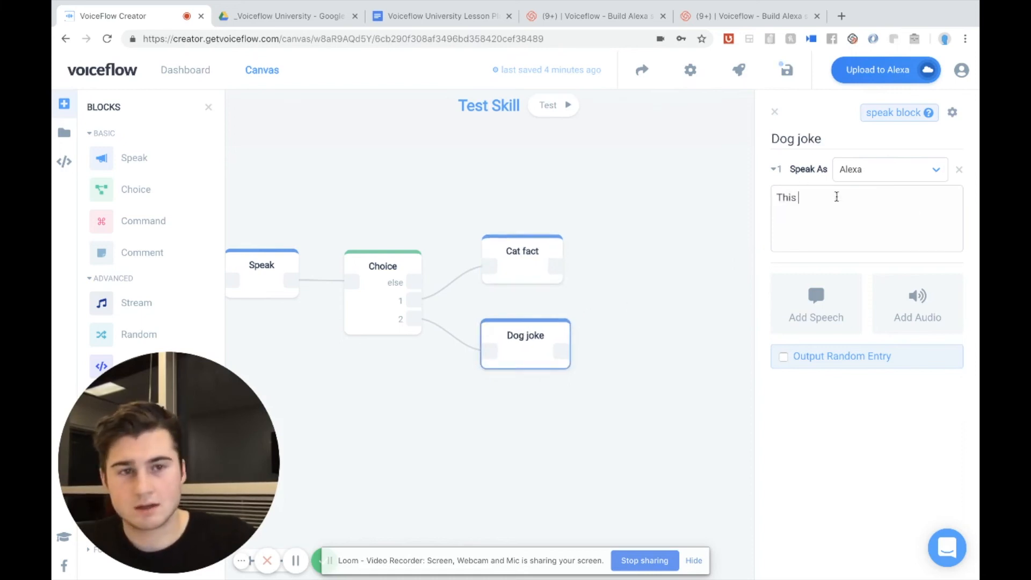
type("is a good do")
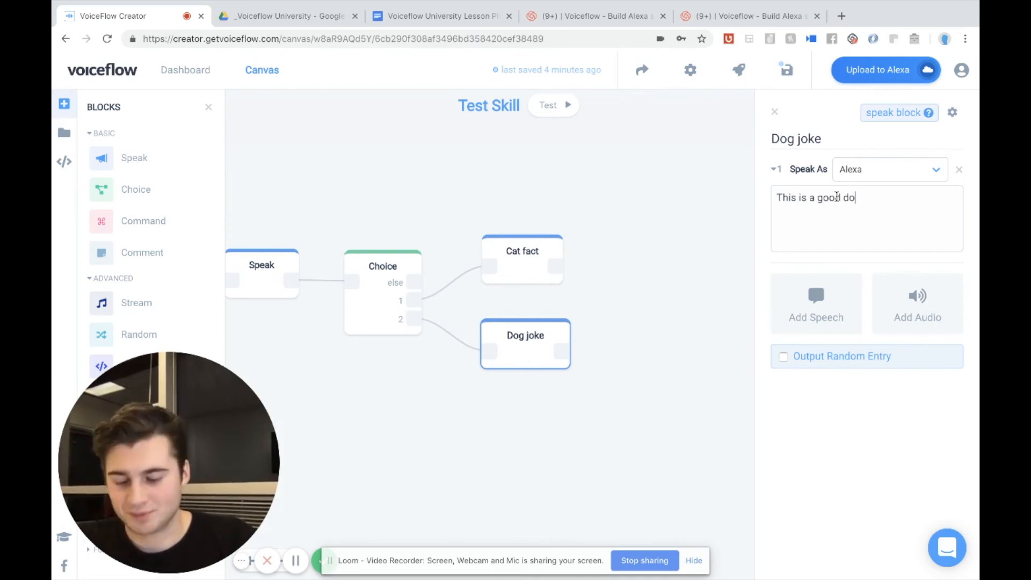
type("g joke.")
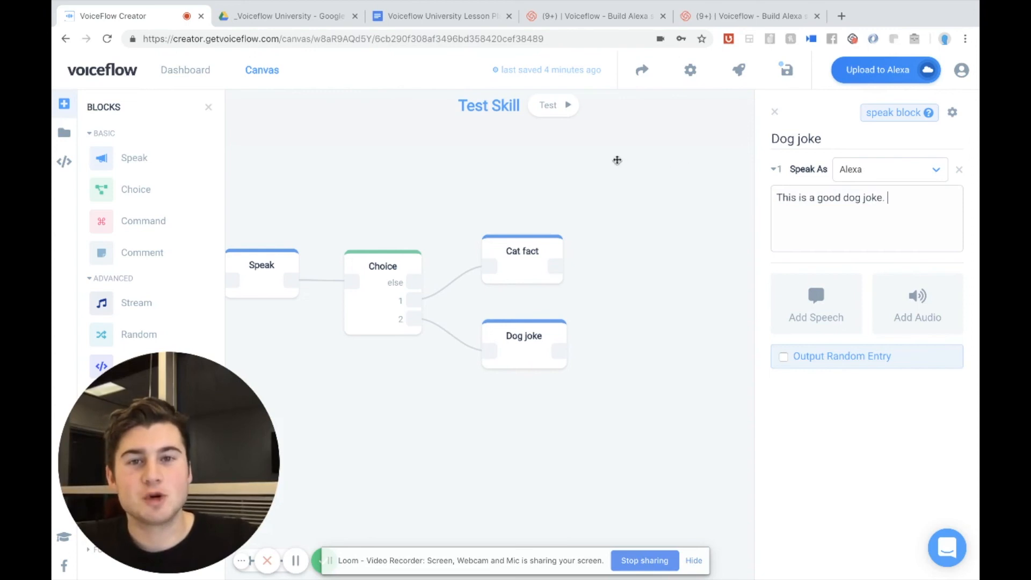
Save the skill project with its completed cat and dog branches
left_click_drag(618, 159, 724, 157)
mouse_move(585, 213)
left_mouse_down()
mouse_move(631, 212)
mouse_move(606, 211)
left_mouse_up()
scroll(631, 212, "down", 2)
scroll(605, 210, "down", 1)
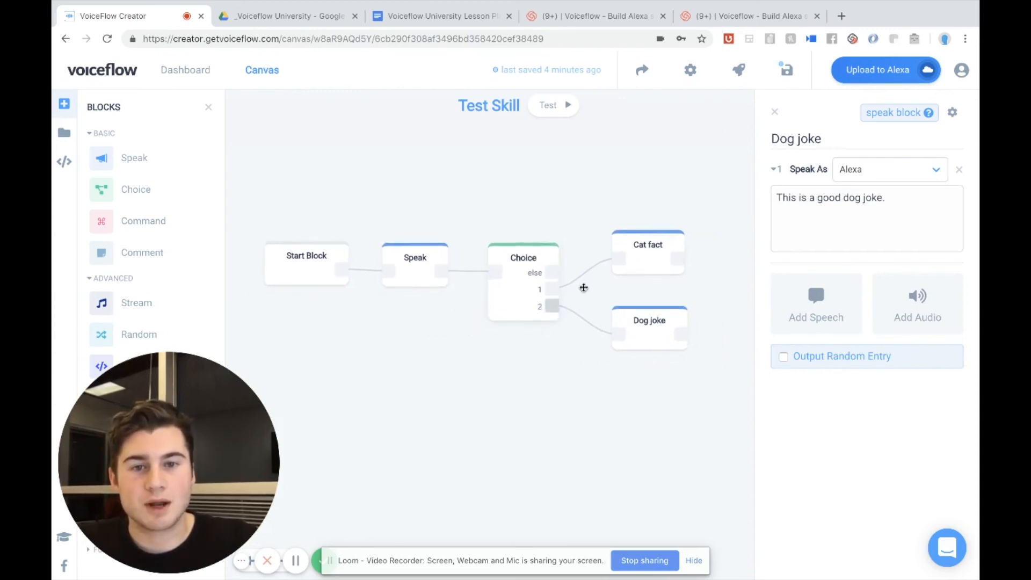
left_click(787, 70)
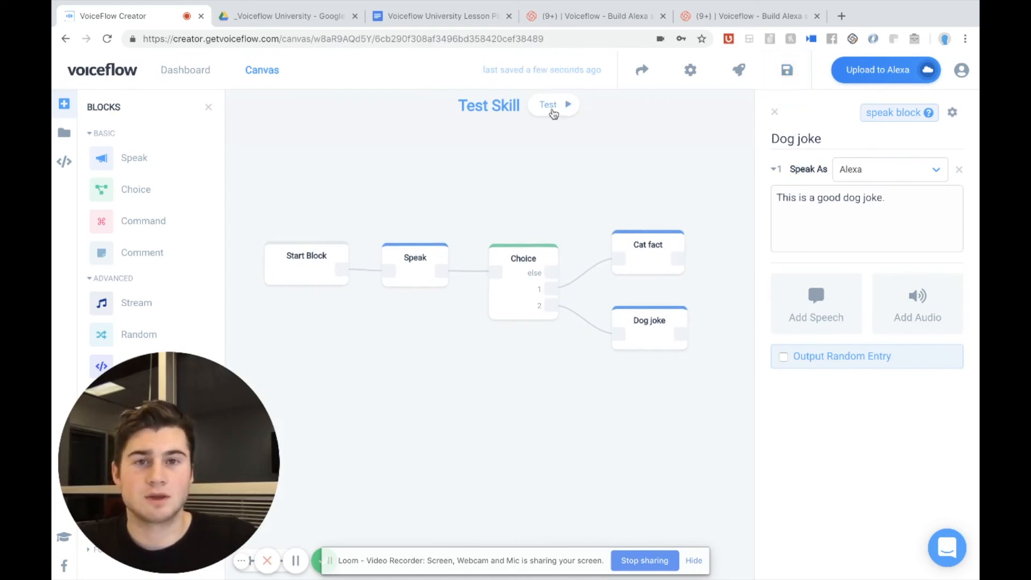
Test the skill from the beginning and answer the opening question with "dog joke"
left_click(552, 108)
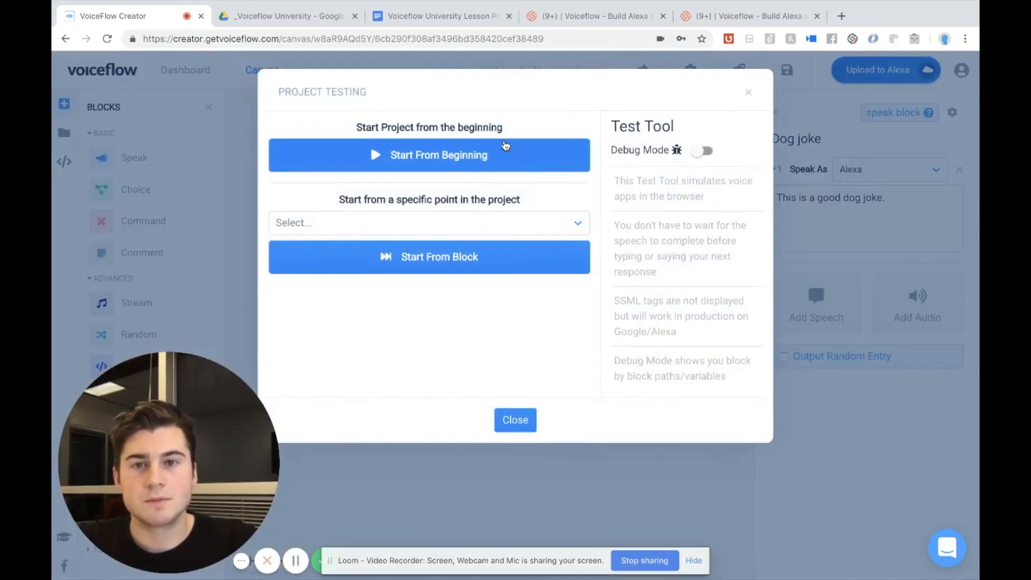
left_click(498, 159)
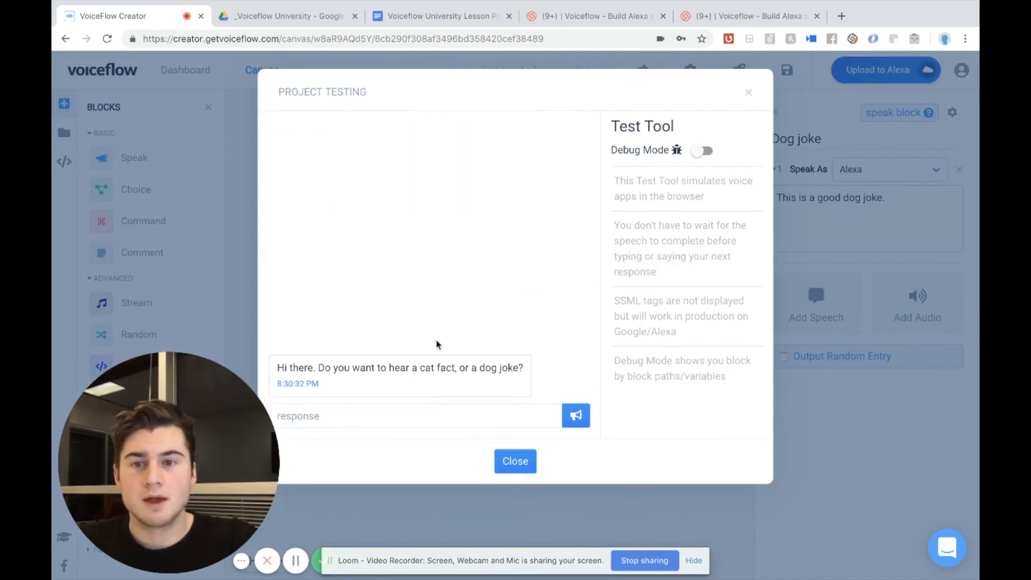
left_click(414, 416)
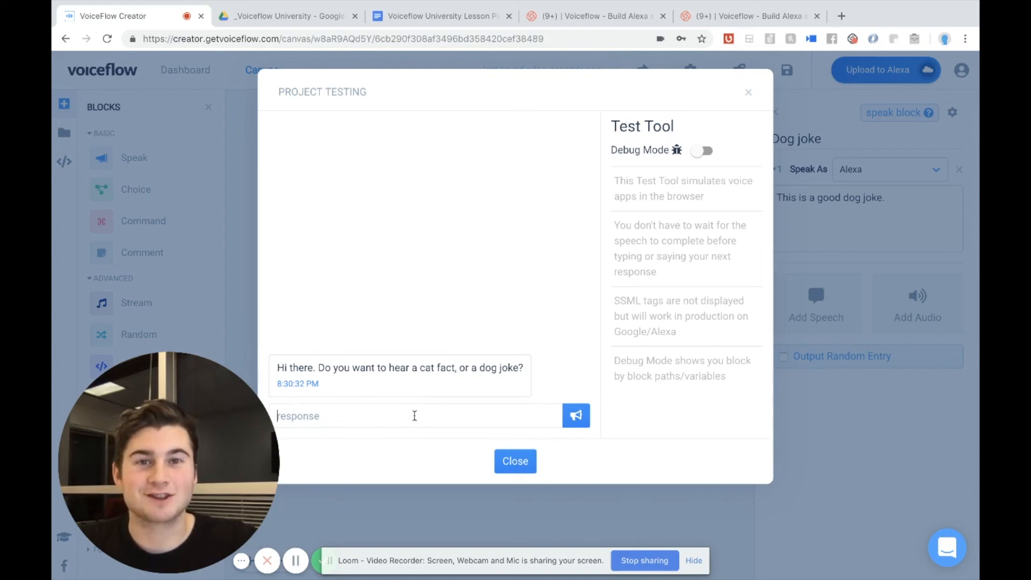
type("dog joke")
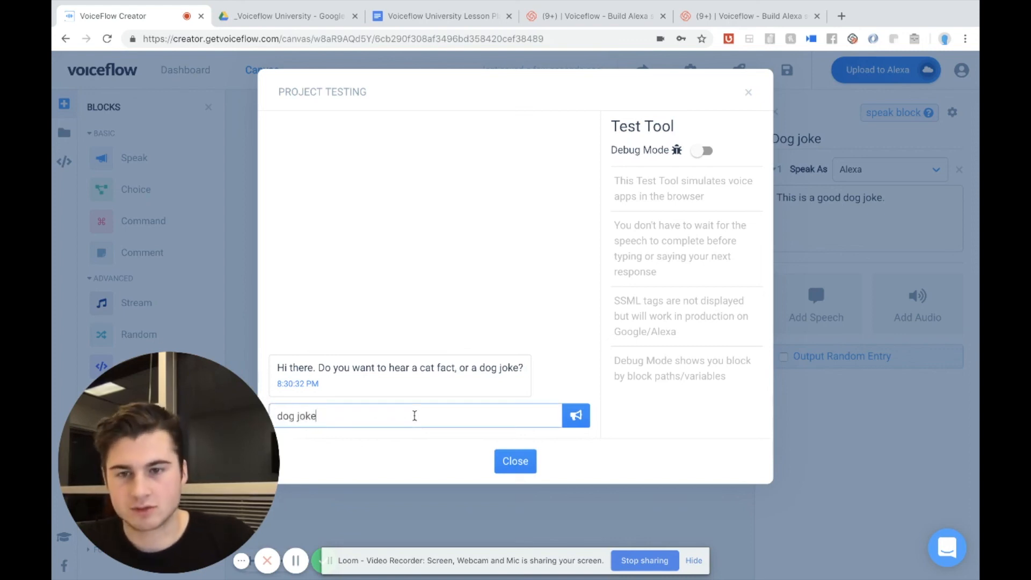
key("Return")
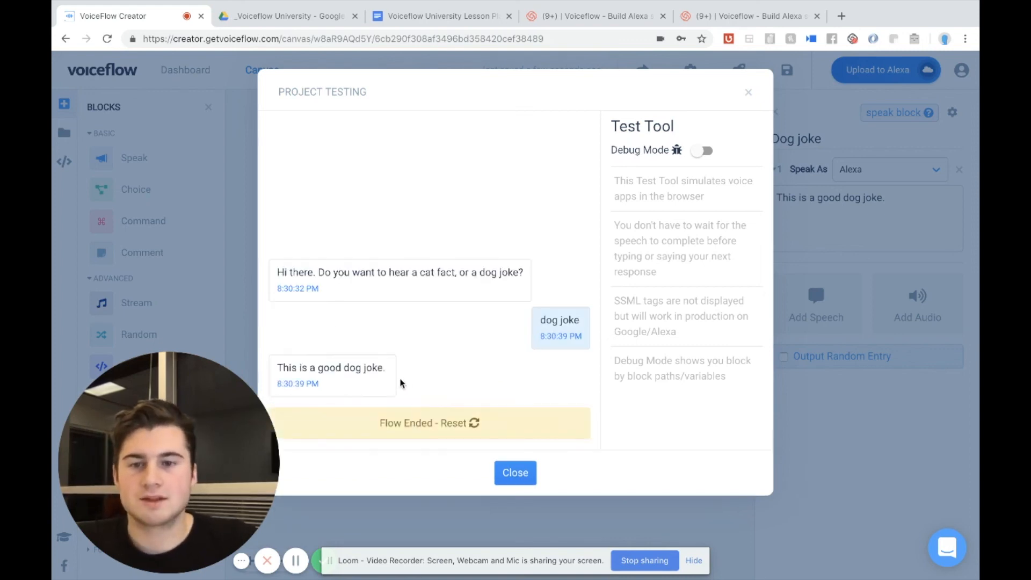
Reset the test, run it again from the beginning with the reply "cat fact", and close the test tool
left_click(462, 421)
left_click(479, 164)
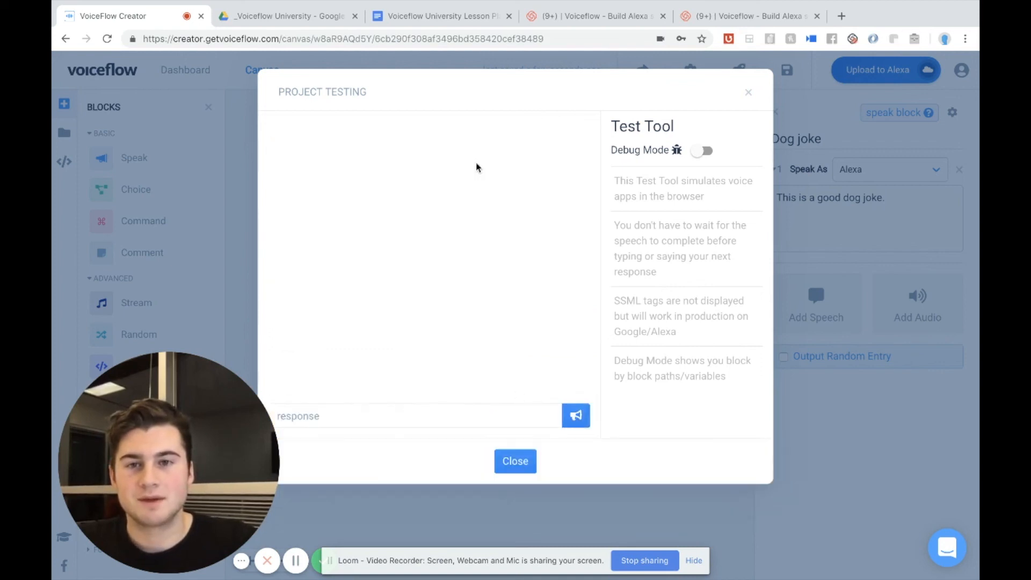
left_click(394, 422)
type("c")
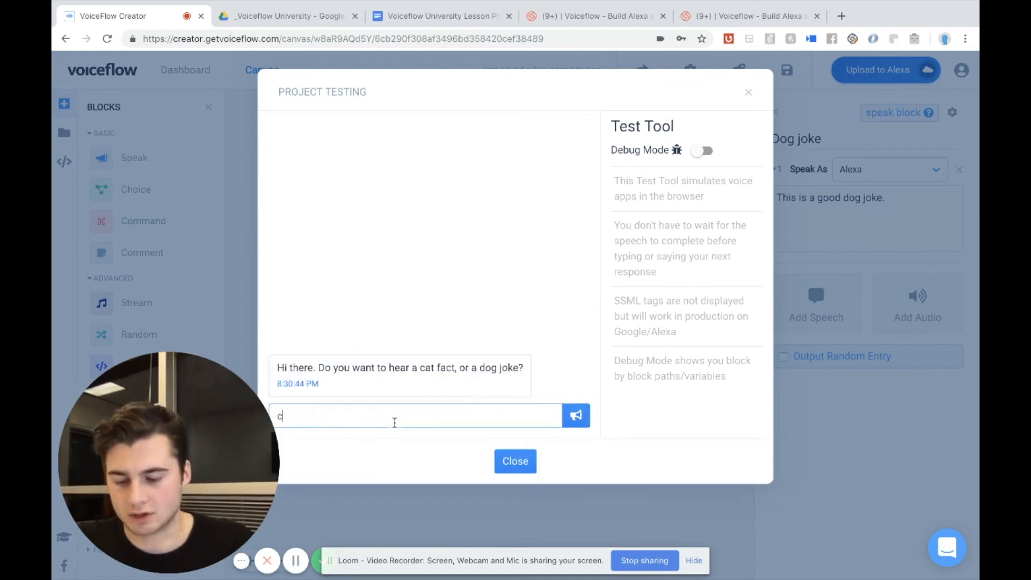
type("at fact")
key("Return")
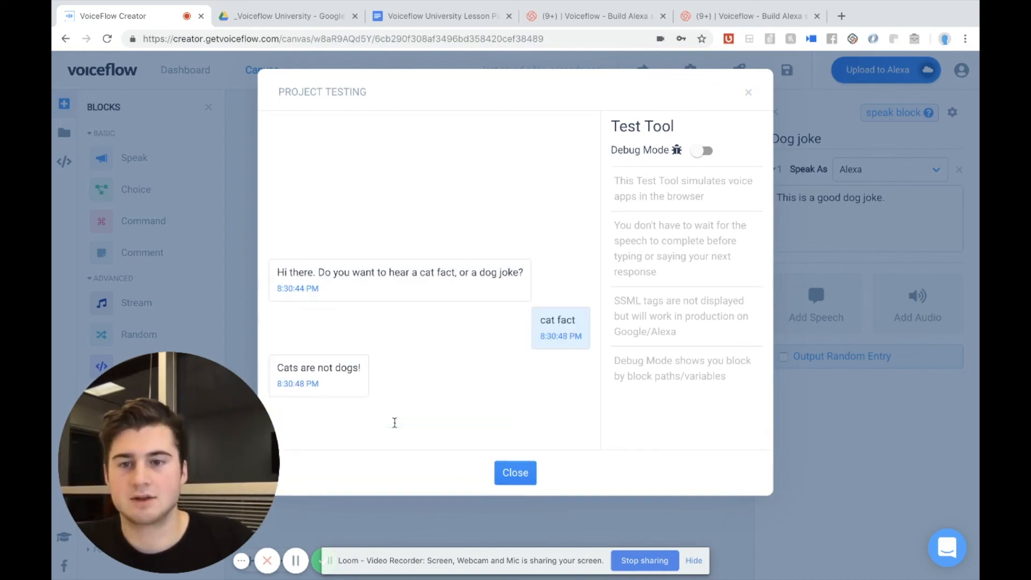
left_click(513, 480)
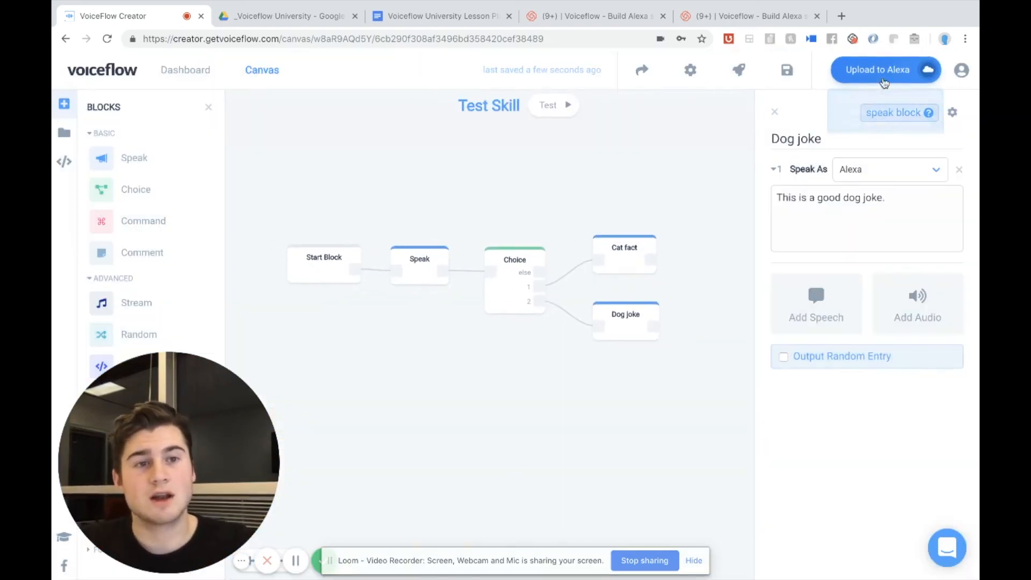
left_click_drag(659, 159, 675, 158)
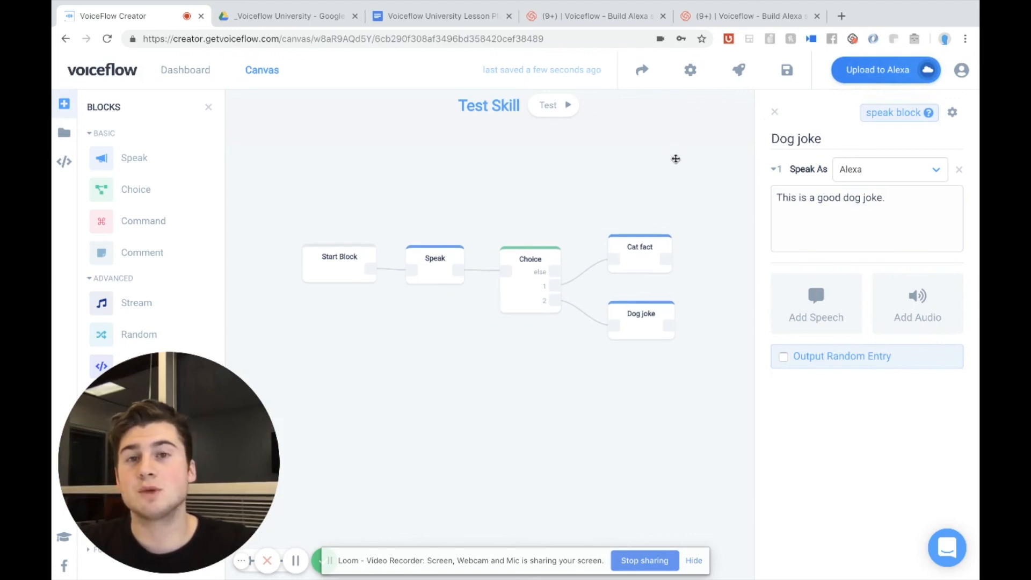